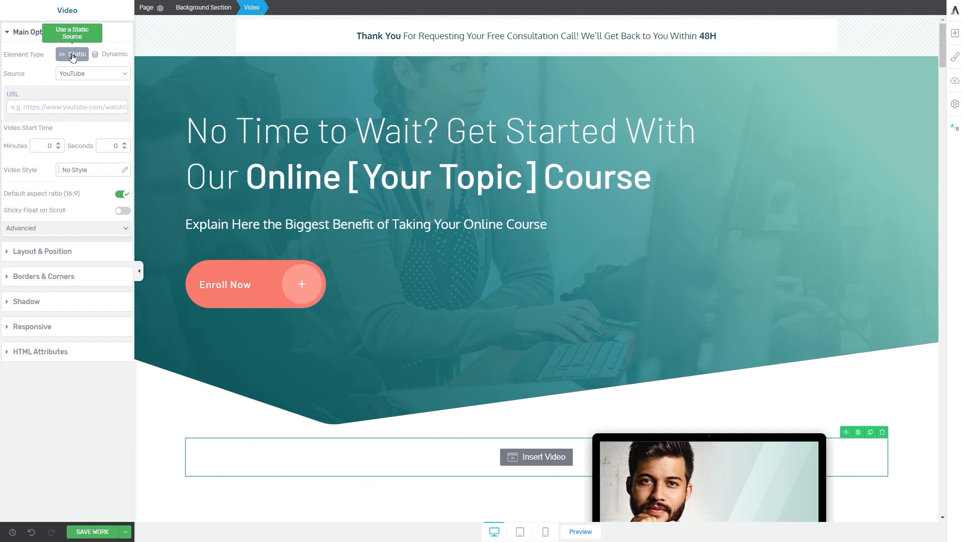
# Make the video Dynamic and pull its clip from the 'video' custom field
pyautogui.click(114, 55)
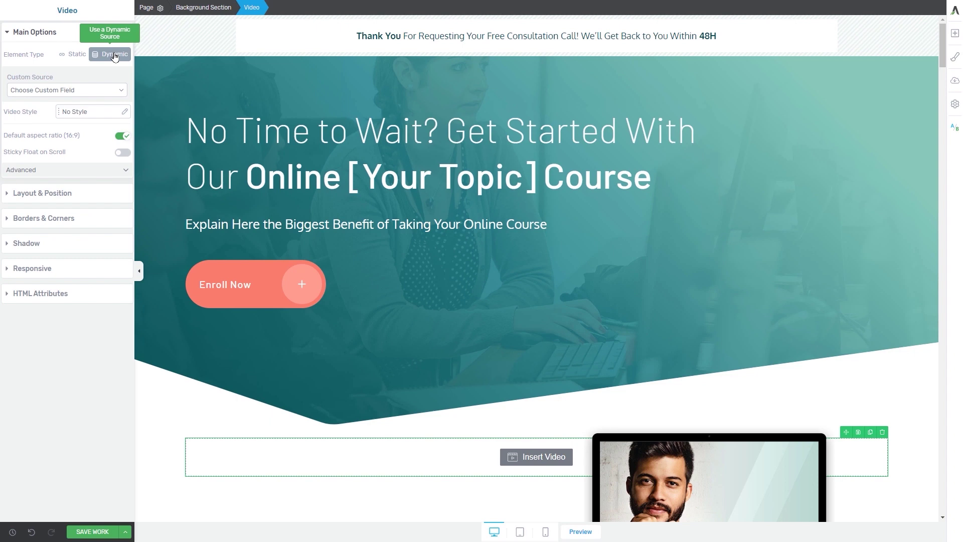
pyautogui.click(50, 92)
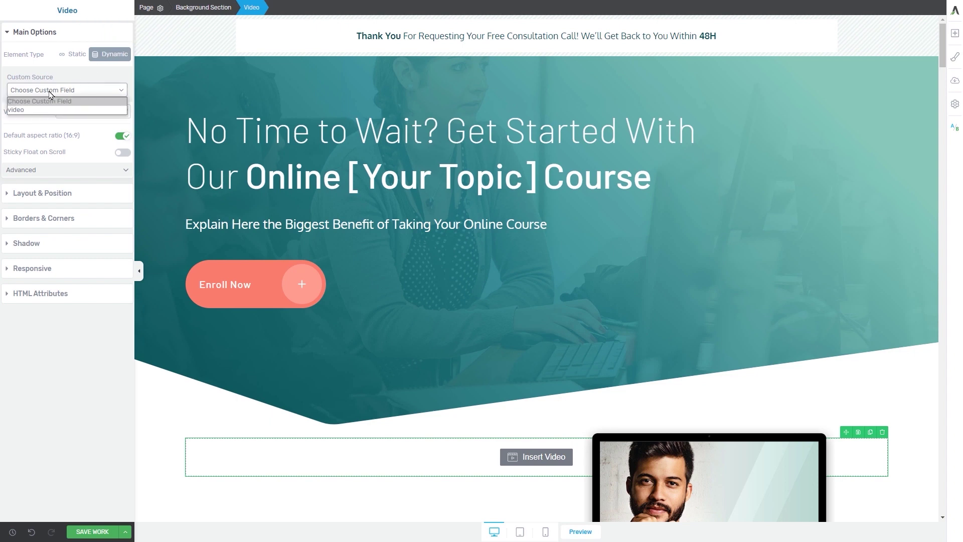
pyautogui.click(27, 111)
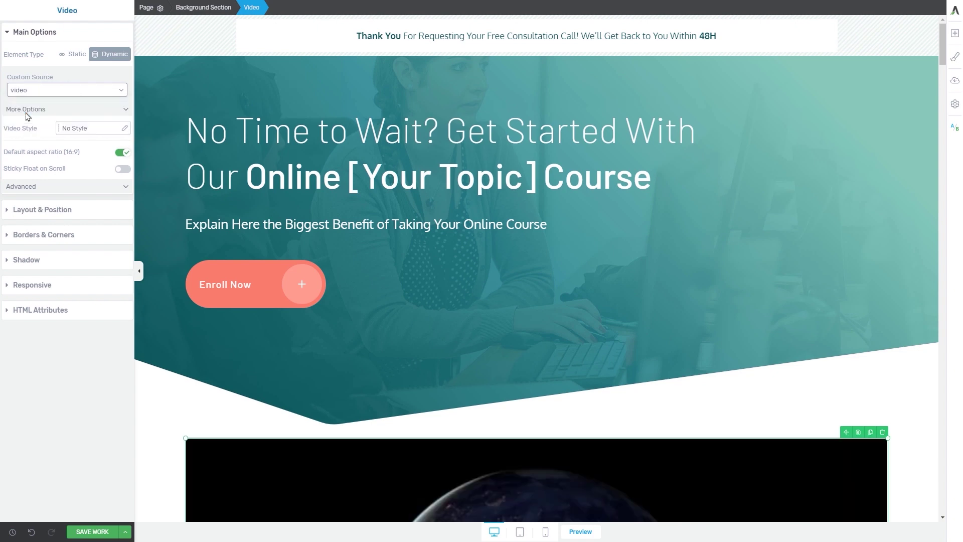
pyautogui.scroll(-3, 375, 173)
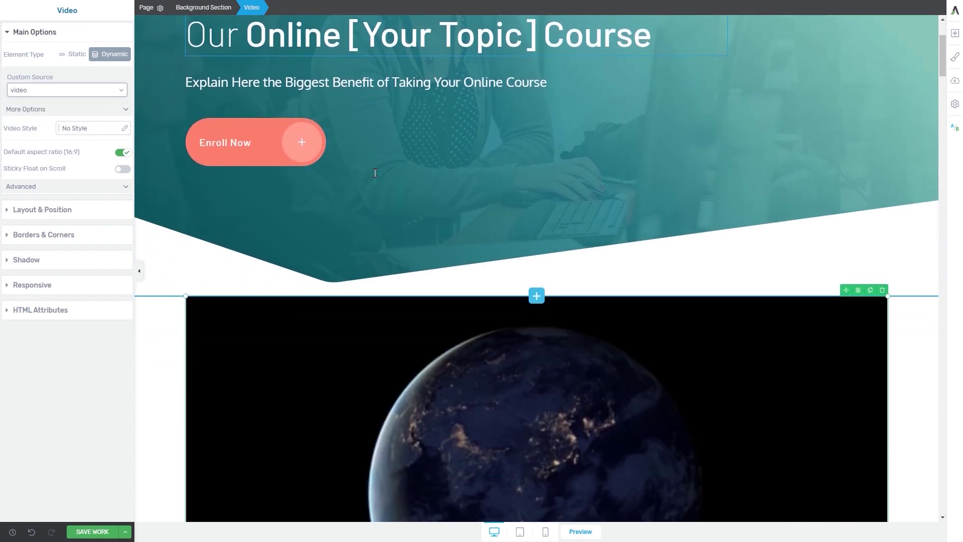
pyautogui.scroll(-3, 375, 173)
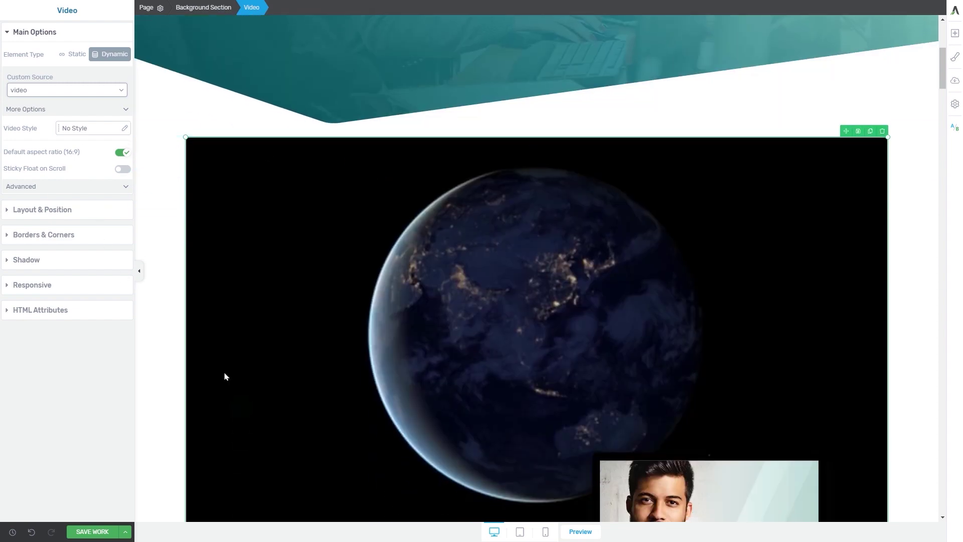
# Return the video to a Static element type with YouTube as the source
pyautogui.click(82, 55)
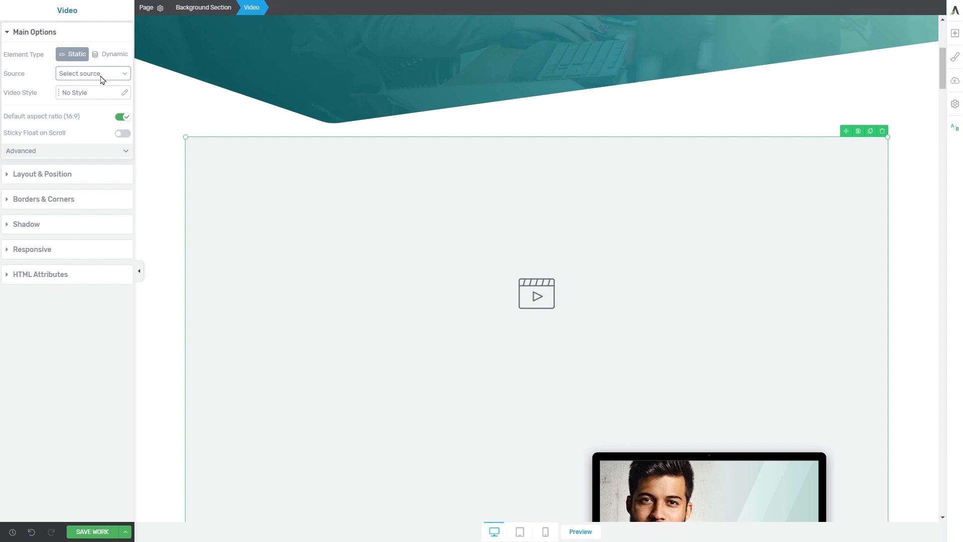
pyautogui.click(102, 79)
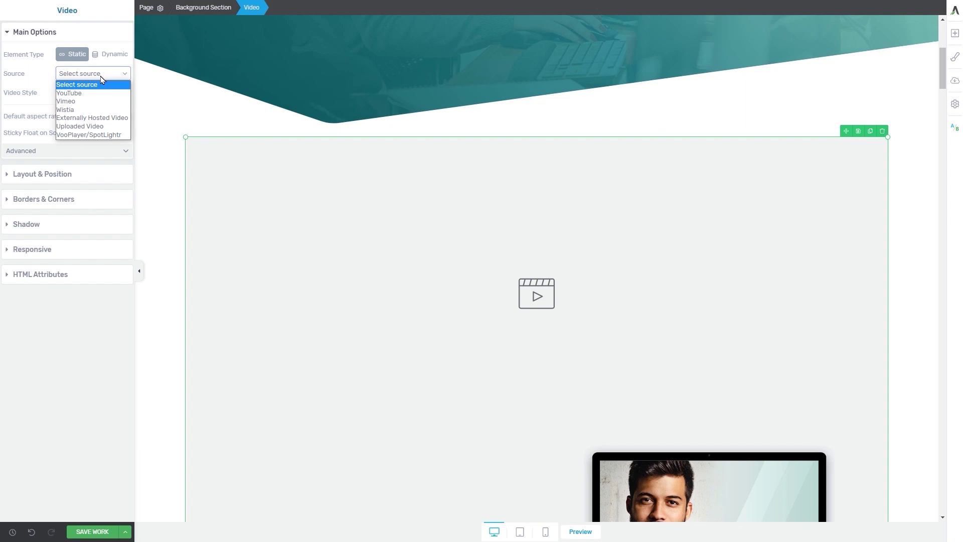
pyautogui.click(82, 95)
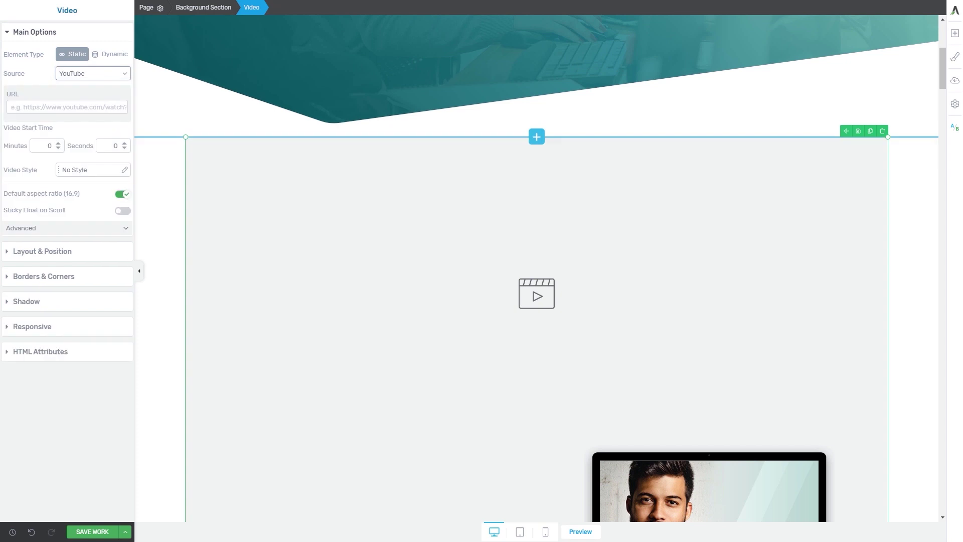
# Paste the Thrive Leads YouTube link into the URL field so the video loads
pyautogui.click(84, 108)
pyautogui.hotkey('ctrl', 'v')
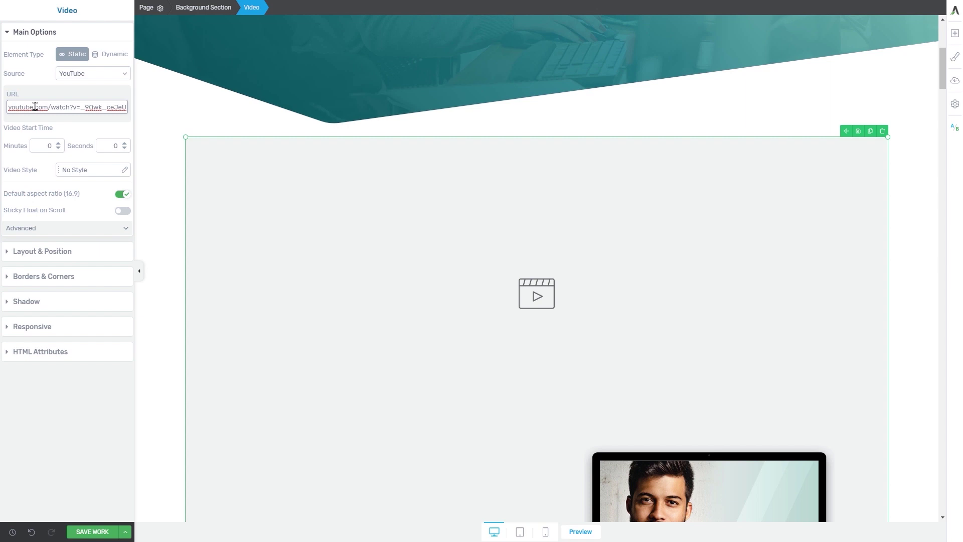
pyautogui.click(100, 91)
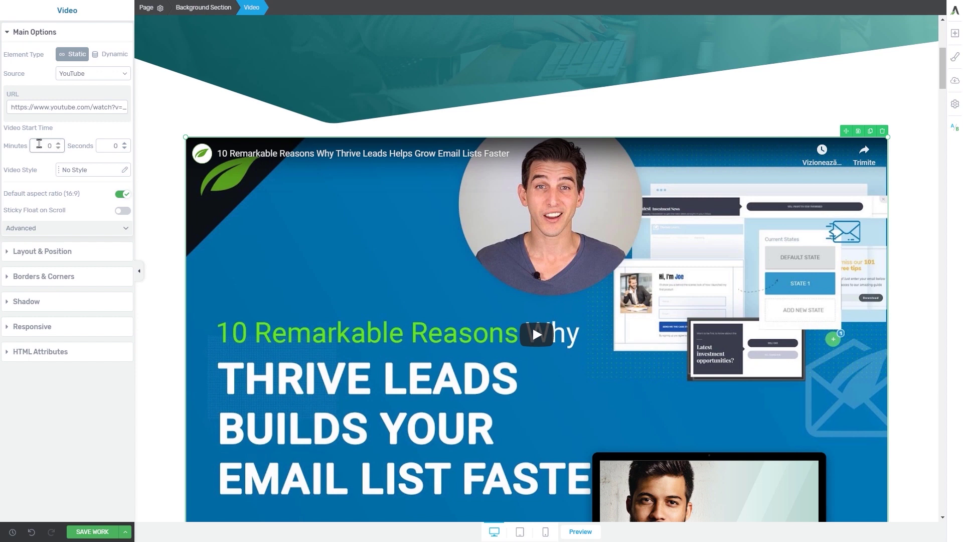
# Set the video start time to 0 minutes and 30 seconds
pyautogui.click(51, 146)
pyautogui.write('35')
pyautogui.doubleClick(55, 146)
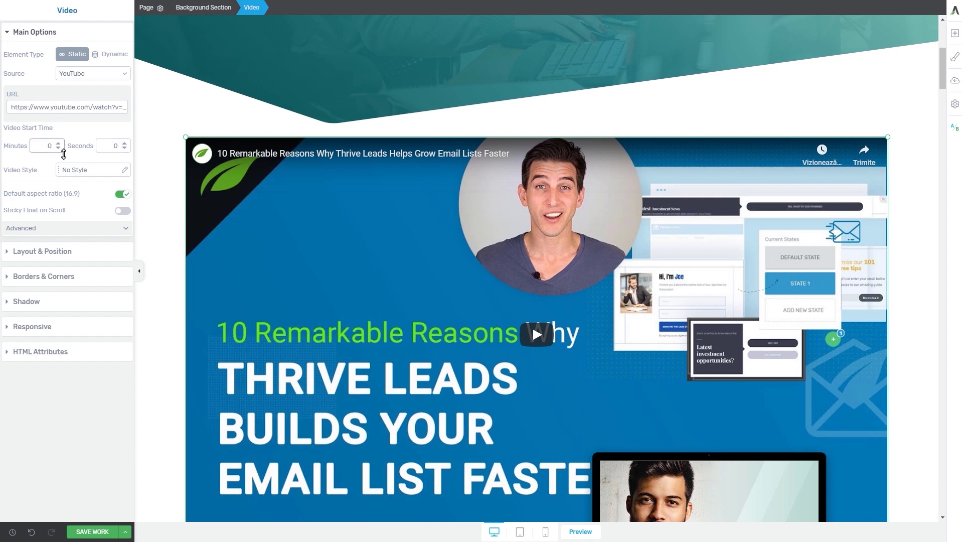
pyautogui.write('0')
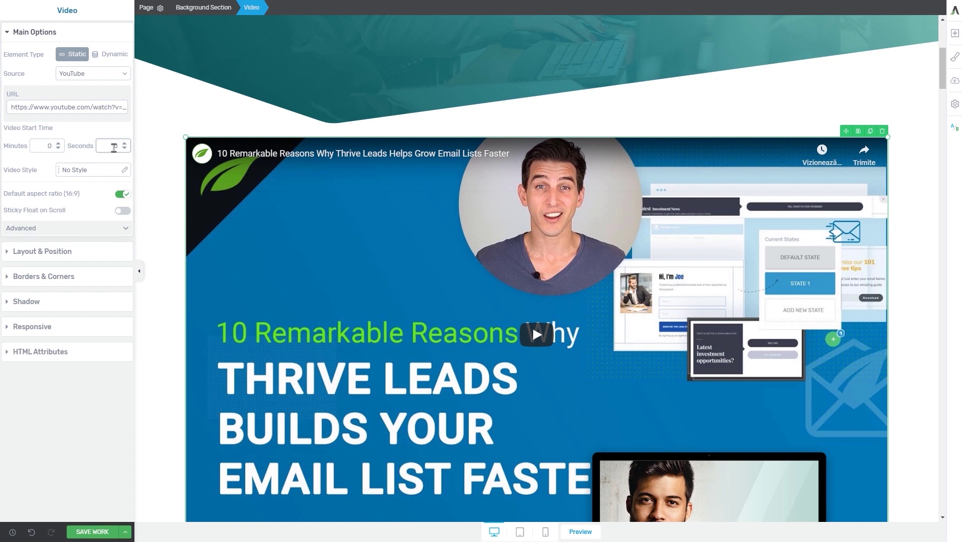
pyautogui.doubleClick(115, 145)
pyautogui.write('30')
# Apply the Dark Frame video style to the YouTube video
pyautogui.click(76, 171)
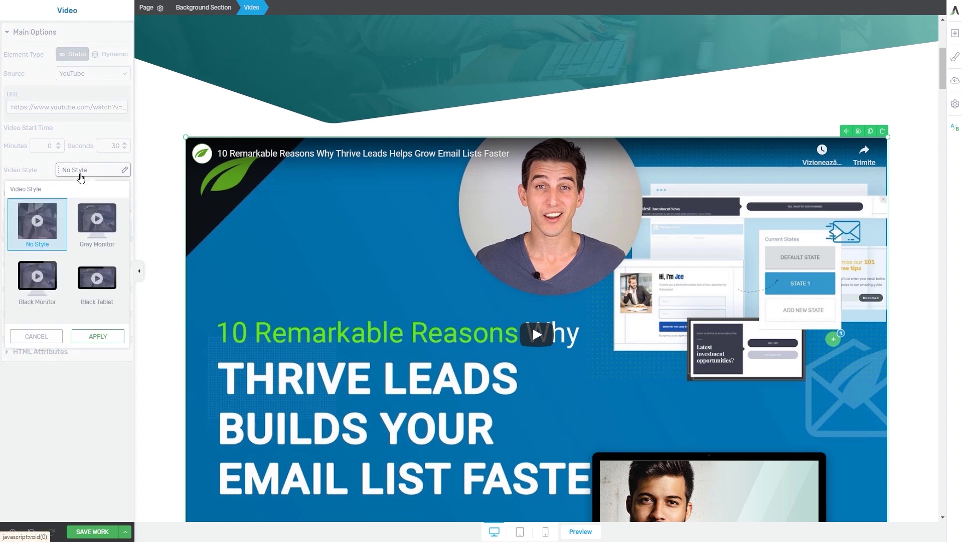
pyautogui.scroll(-4, 65, 207)
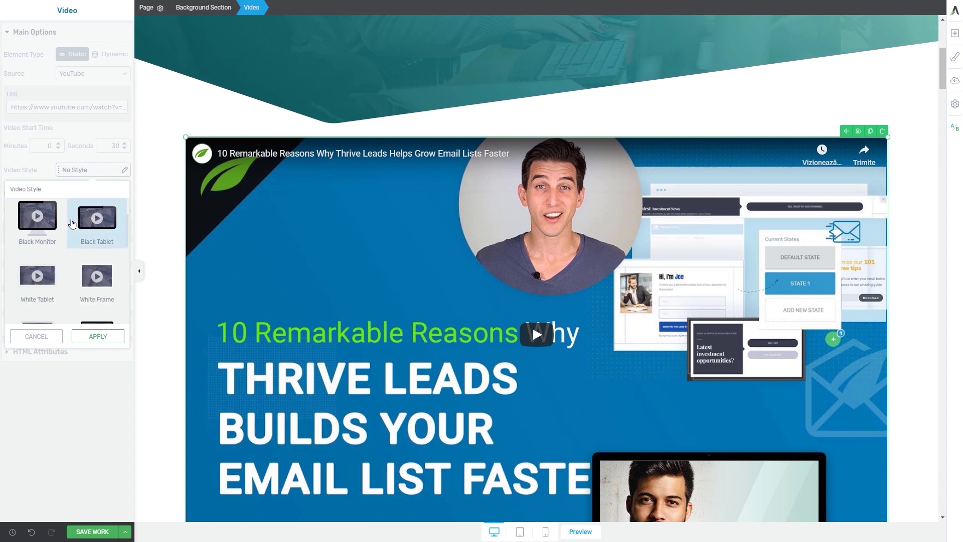
pyautogui.click(97, 274)
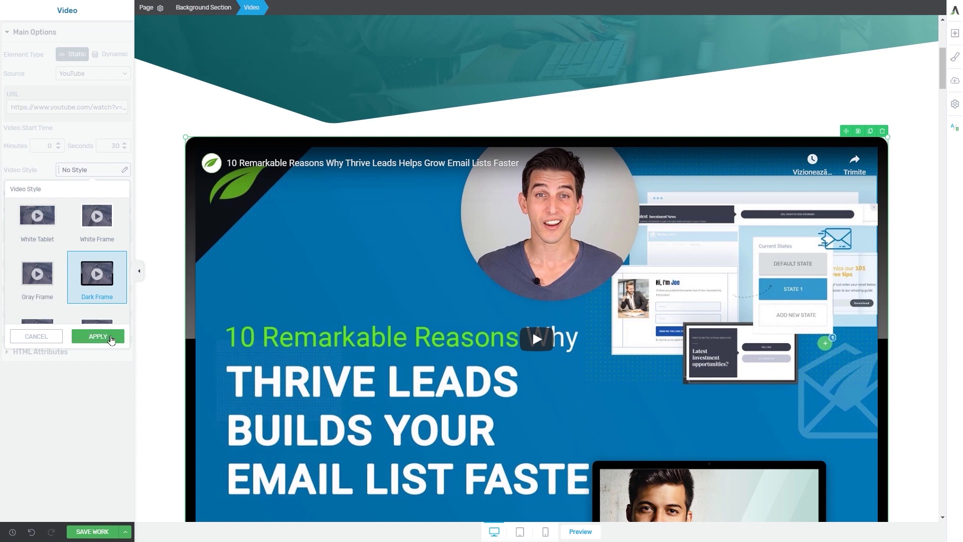
pyautogui.click(109, 336)
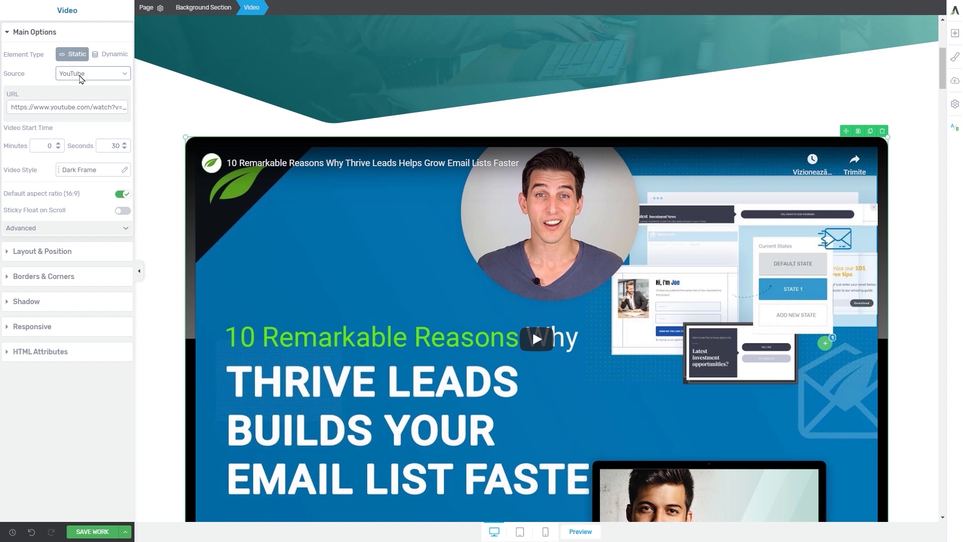
# Switch the source to Vimeo and set the player colour to saved light green #b7d9c7
pyautogui.click(80, 75)
pyautogui.click(76, 102)
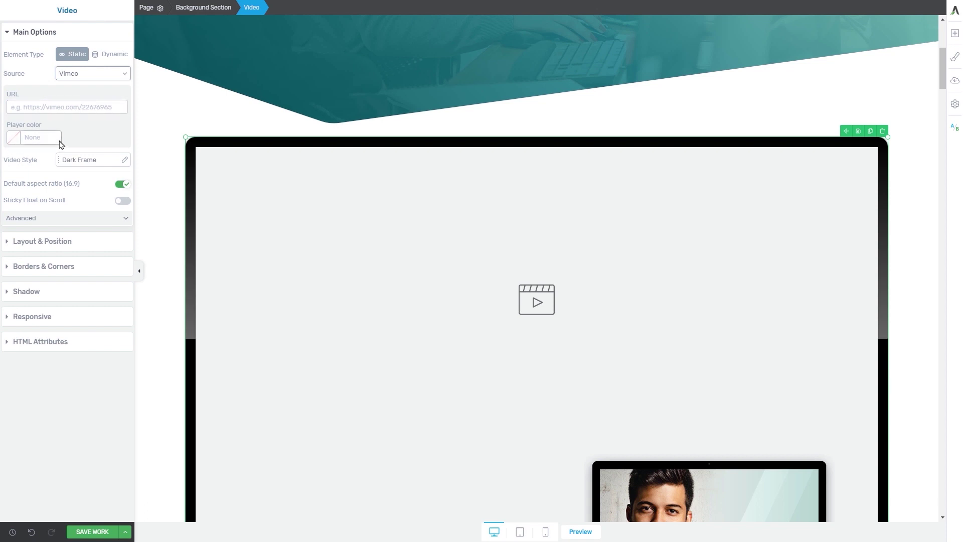
pyautogui.click(14, 138)
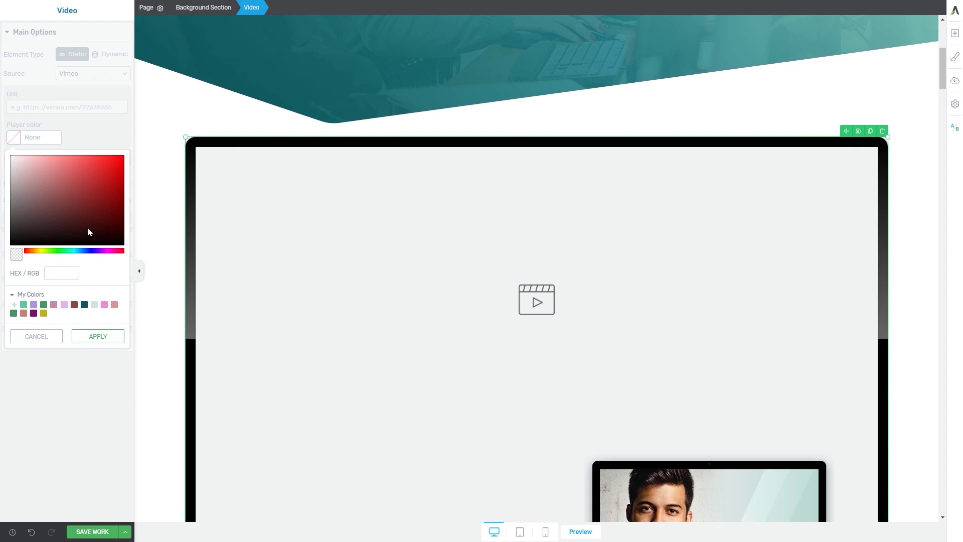
pyautogui.click(33, 177)
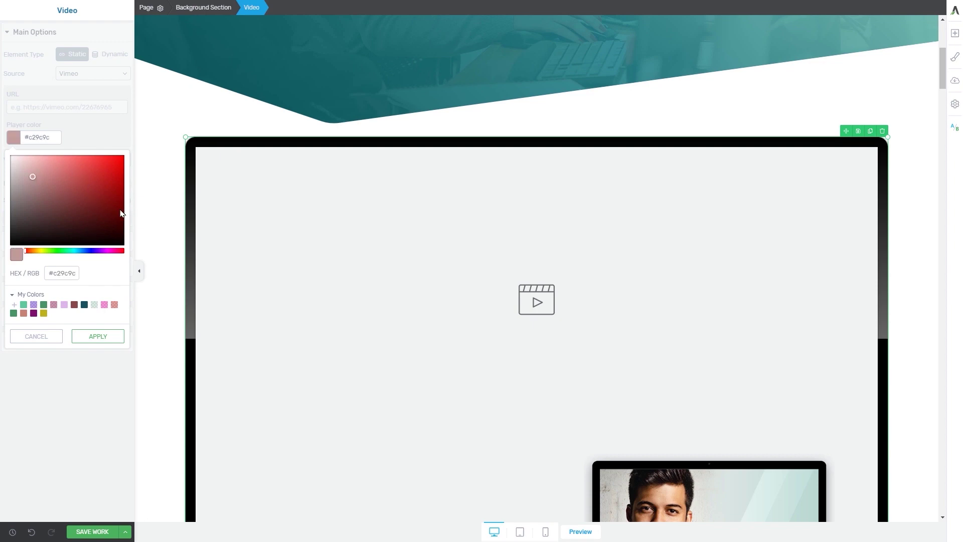
pyautogui.click(110, 185)
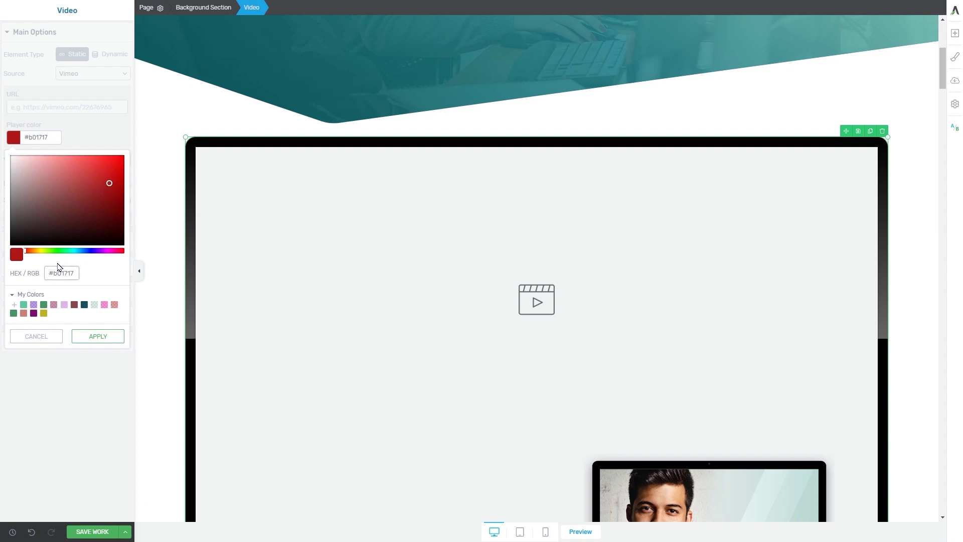
pyautogui.click(94, 308)
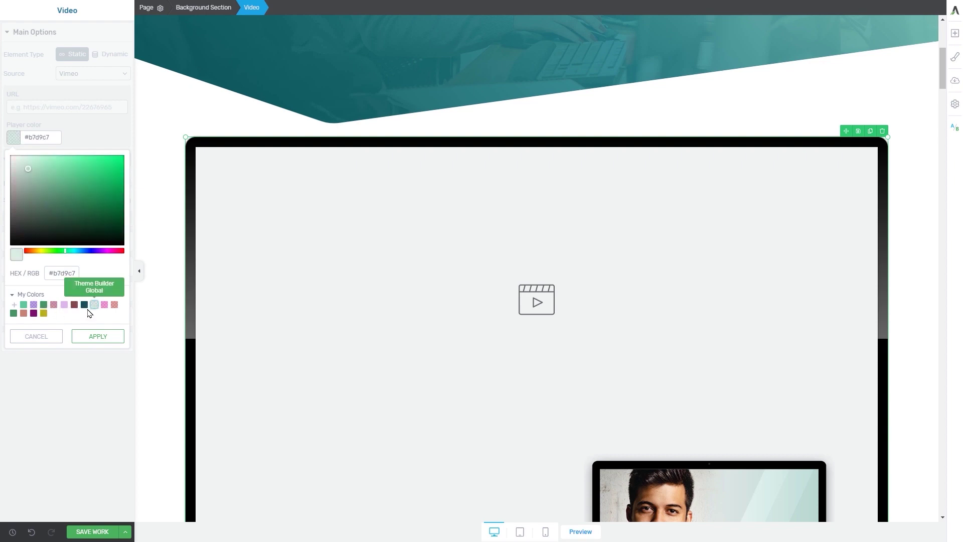
pyautogui.click(113, 341)
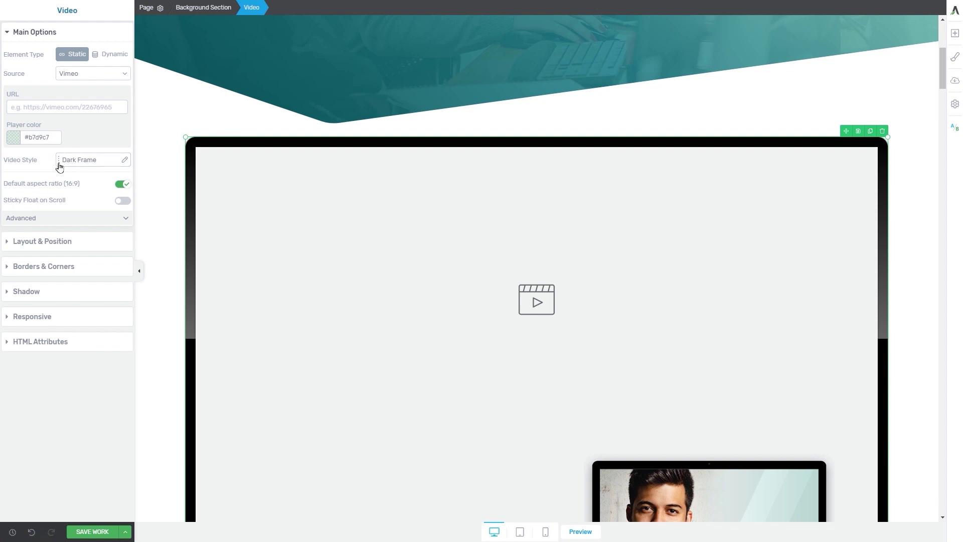
pyautogui.click(88, 166)
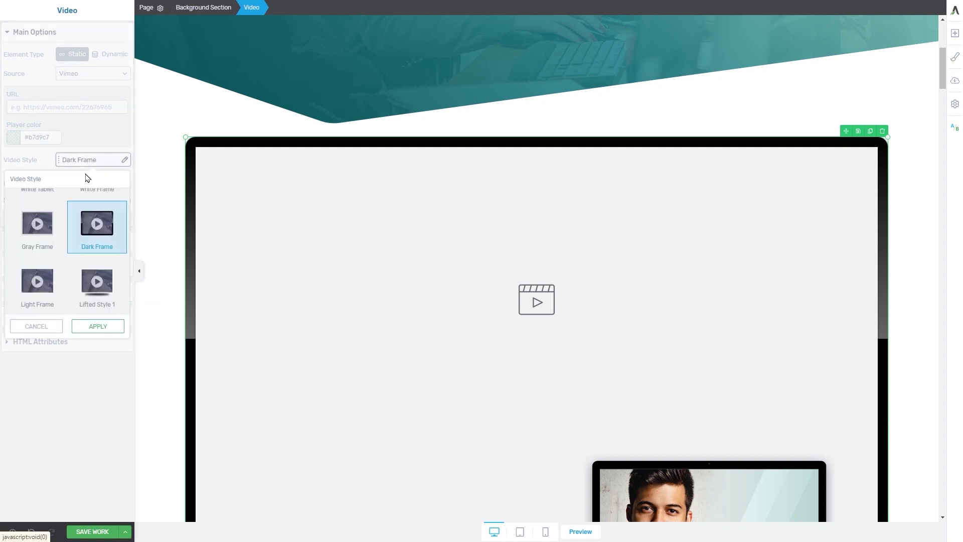
pyautogui.scroll(-1, 85, 222)
pyautogui.scroll(1, 85, 221)
pyautogui.scroll(2, 30, 224)
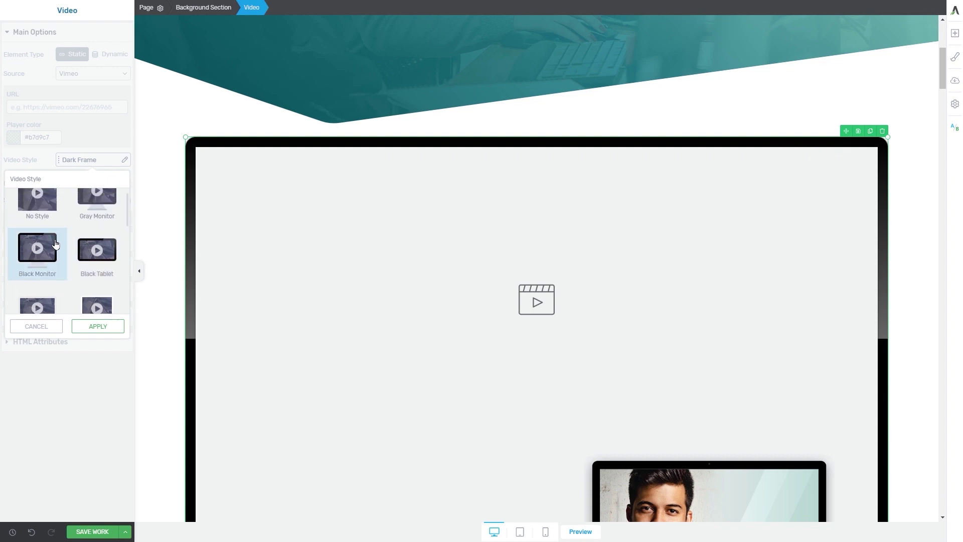
pyautogui.click(97, 220)
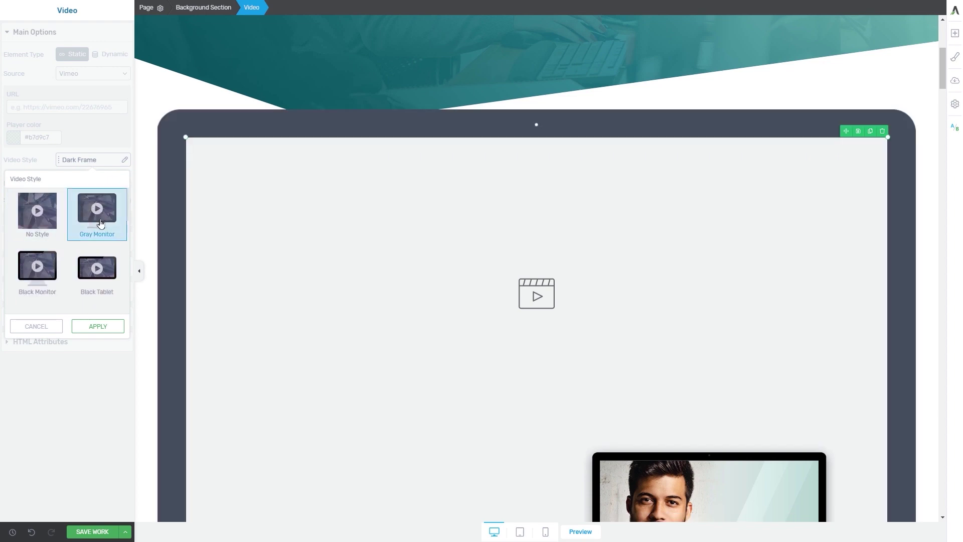
pyautogui.click(101, 326)
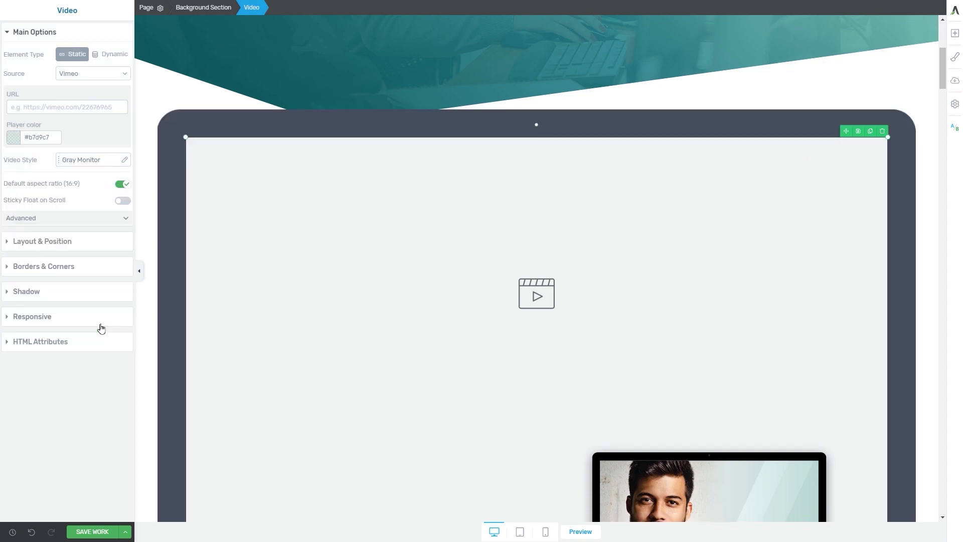
pyautogui.click(87, 77)
pyautogui.click(74, 107)
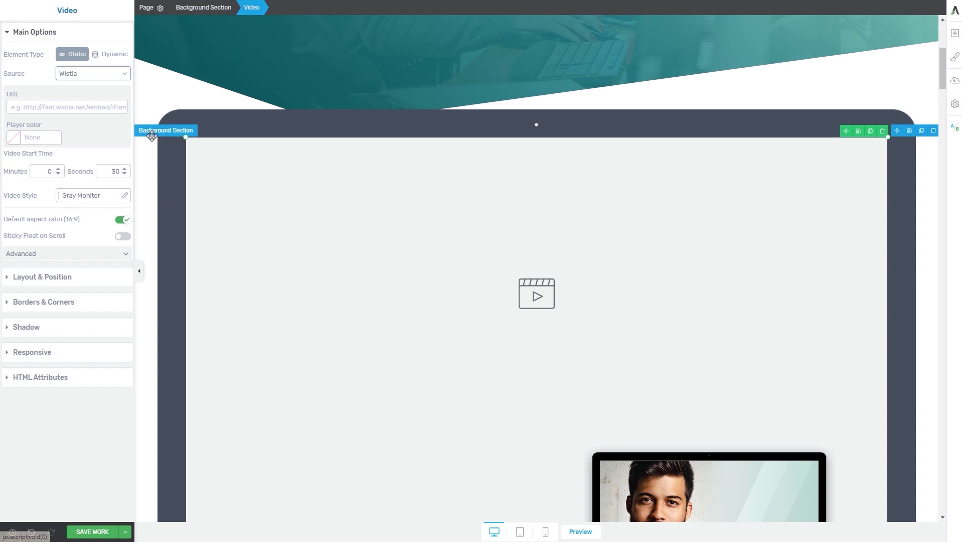
pyautogui.click(103, 77)
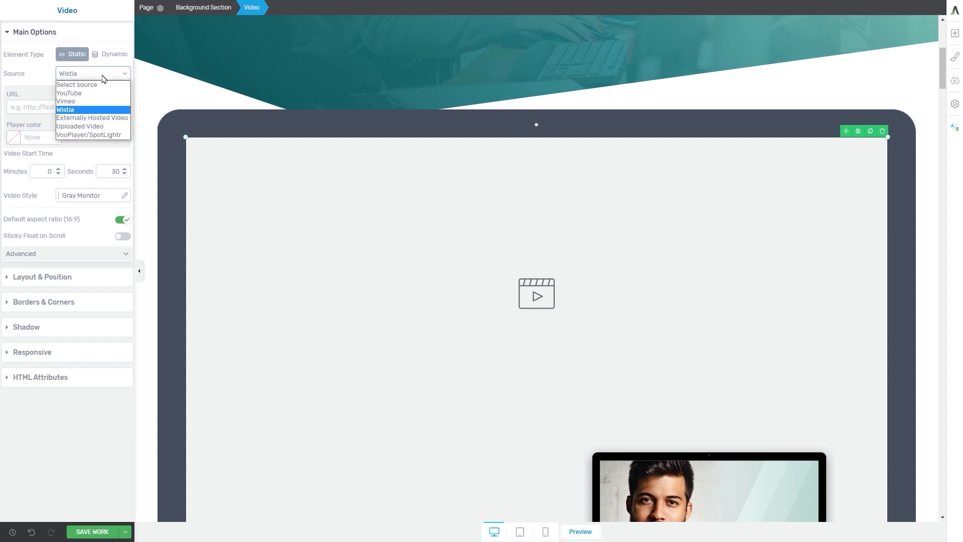
pyautogui.click(74, 120)
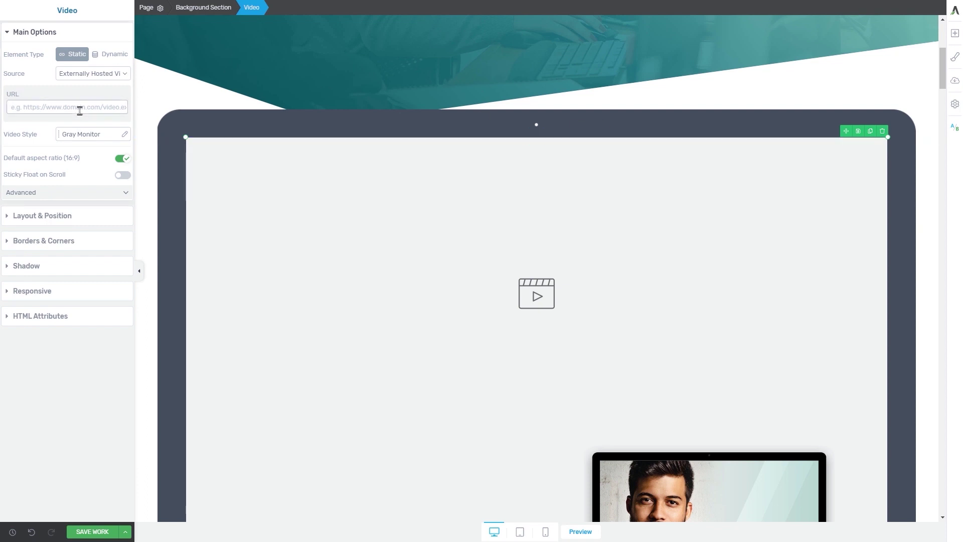
pyautogui.click(22, 110)
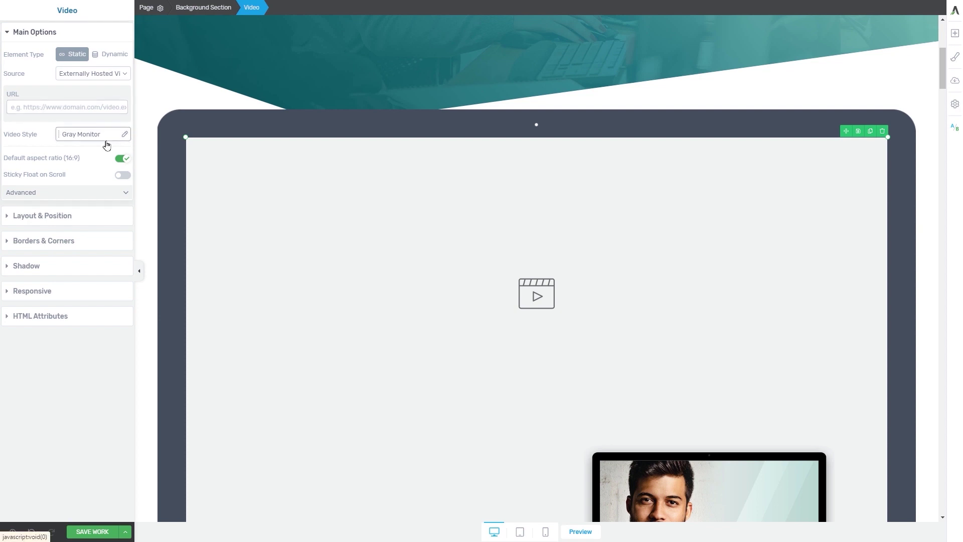
# Apply the Black Monitor frame style and change the source to Uploaded Video
pyautogui.click(91, 135)
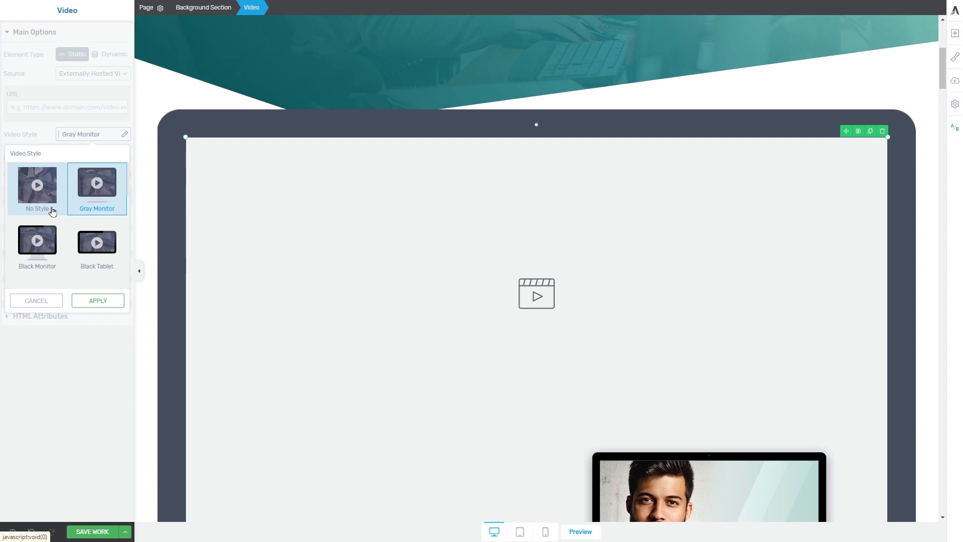
pyautogui.click(50, 240)
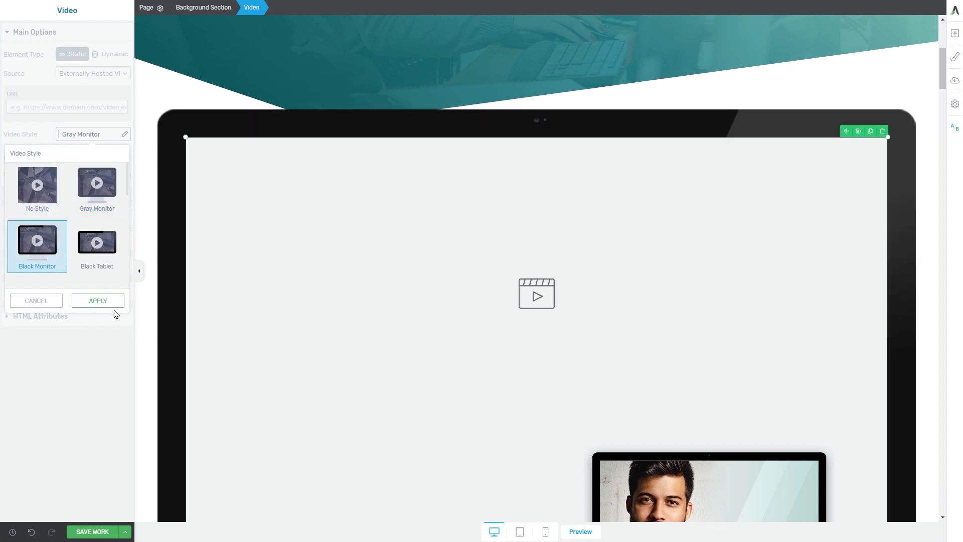
pyautogui.click(97, 301)
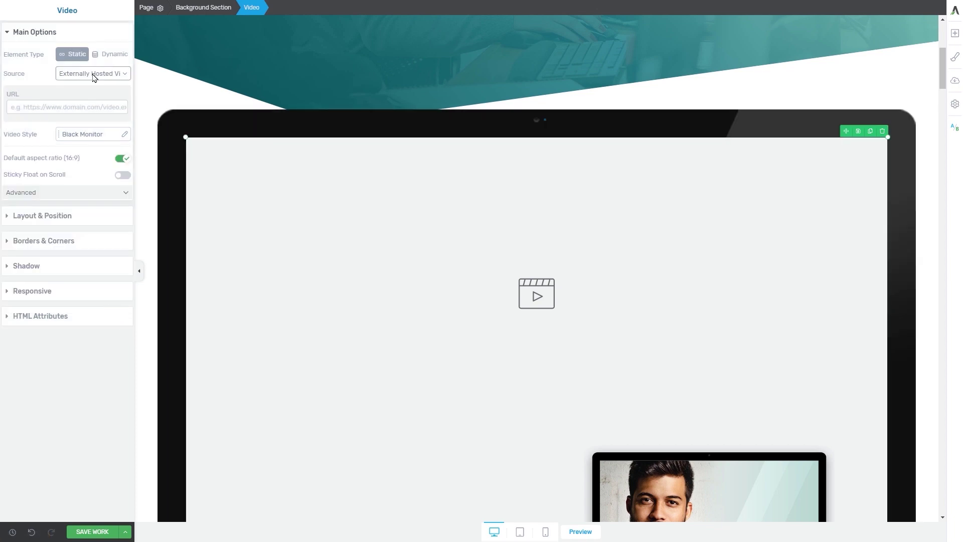
pyautogui.click(93, 75)
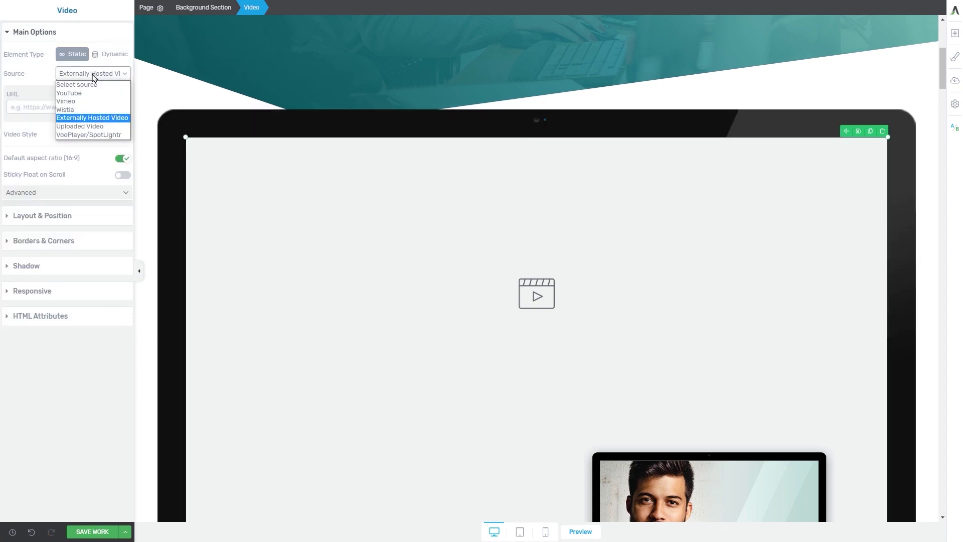
pyautogui.click(99, 126)
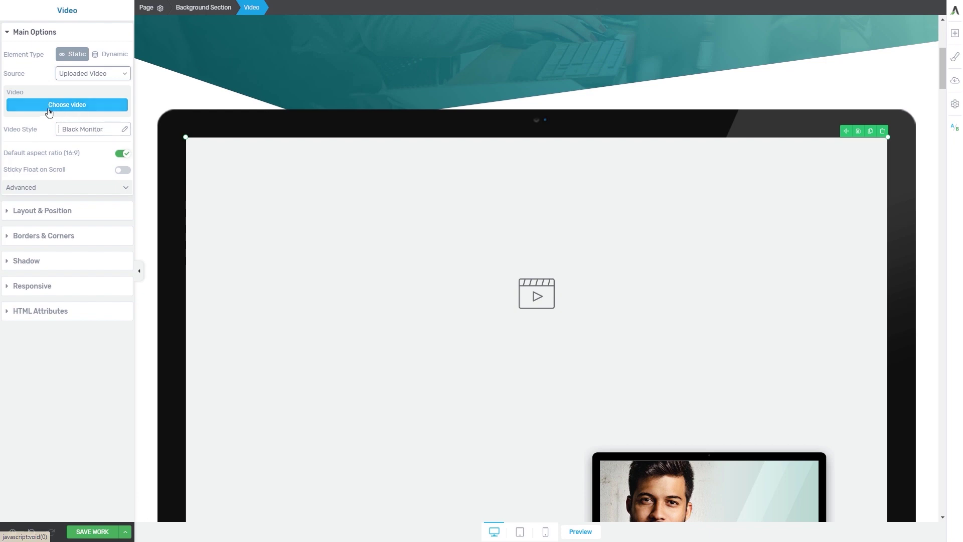
# Insert file_example_MP4_480_1_5MG.mp4 from the Media Library into the video element
pyautogui.click(84, 111)
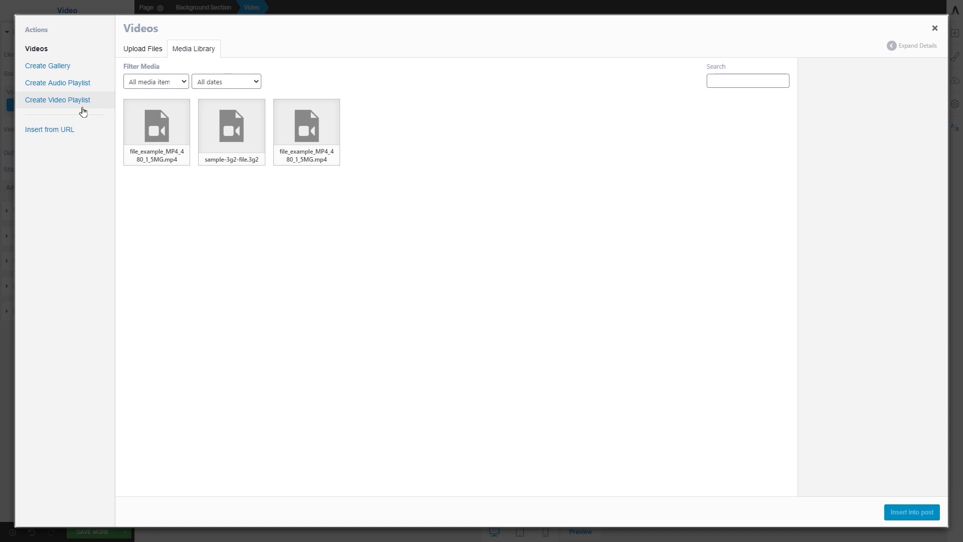
pyautogui.click(148, 52)
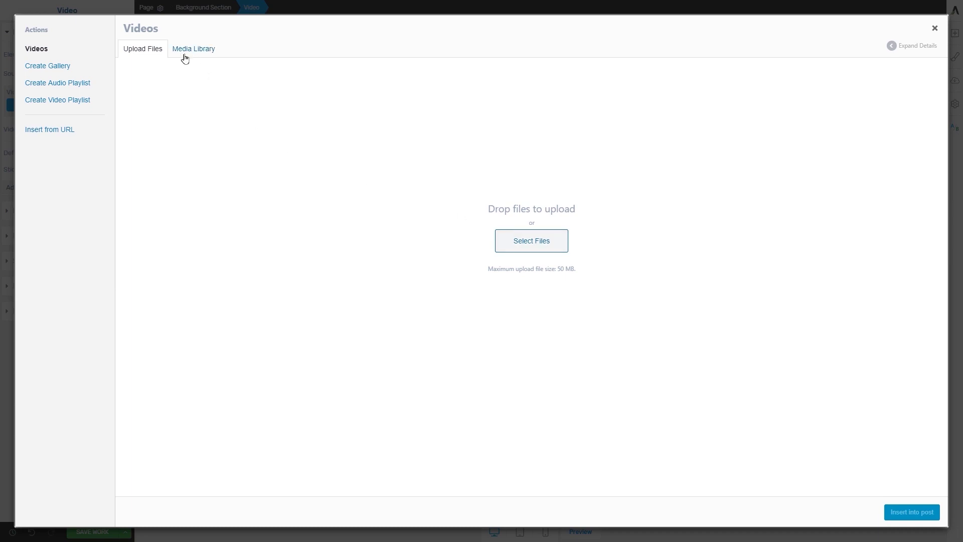
pyautogui.click(208, 51)
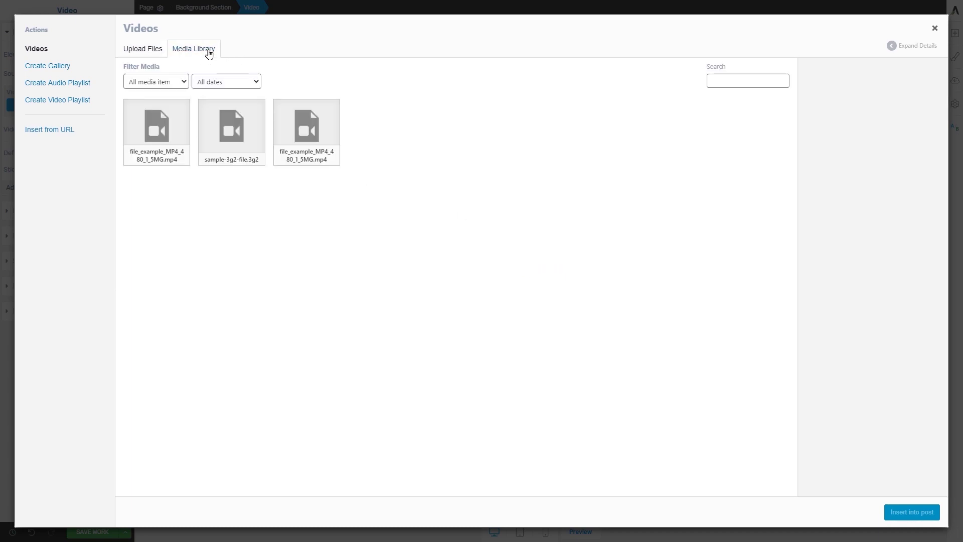
pyautogui.click(165, 133)
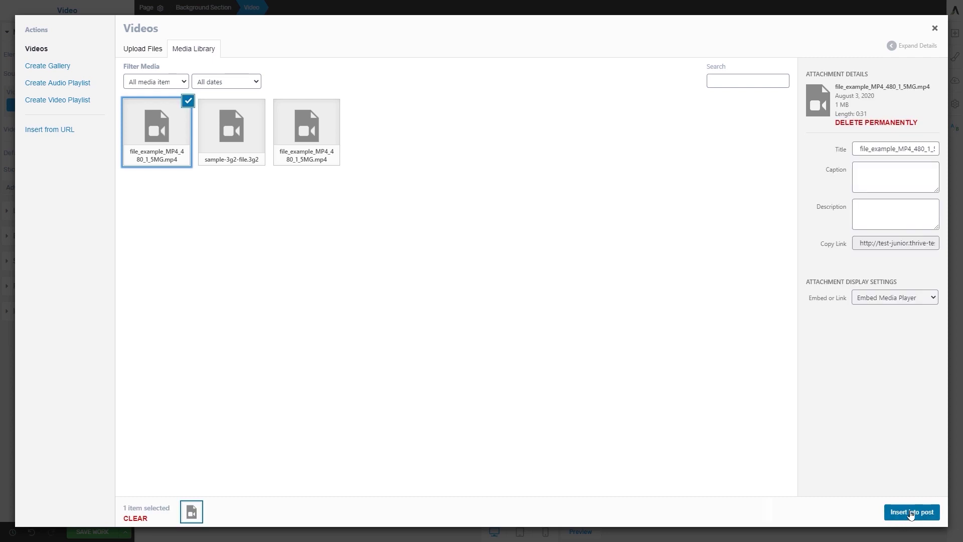
pyautogui.click(920, 514)
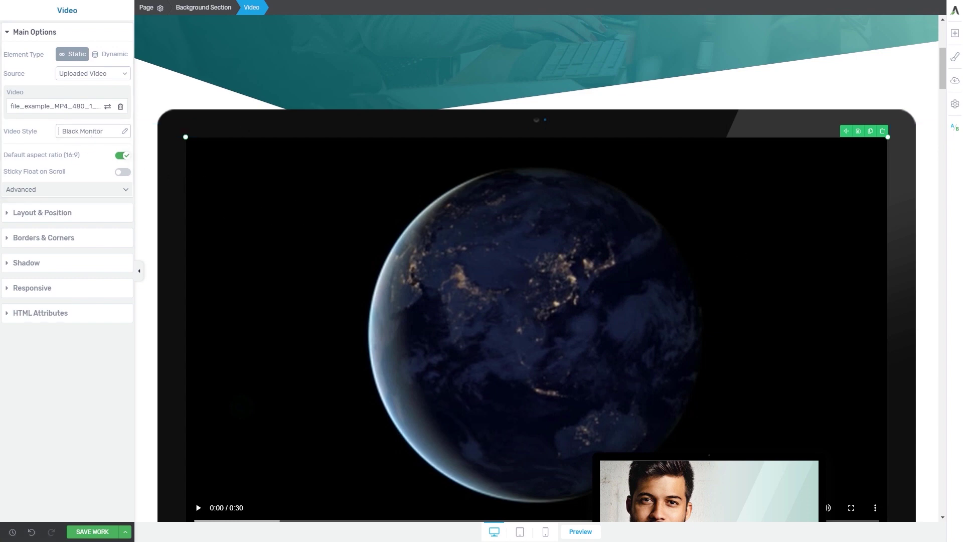
pyautogui.click(120, 73)
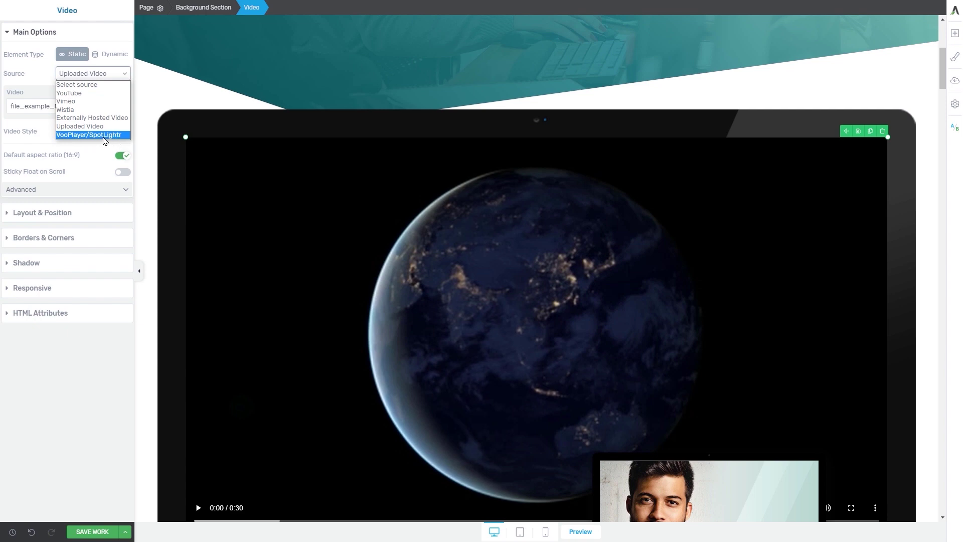
# Set the source to VooPlayer/SpotLightr, toggling Performance Optimizations off and back on
pyautogui.click(104, 135)
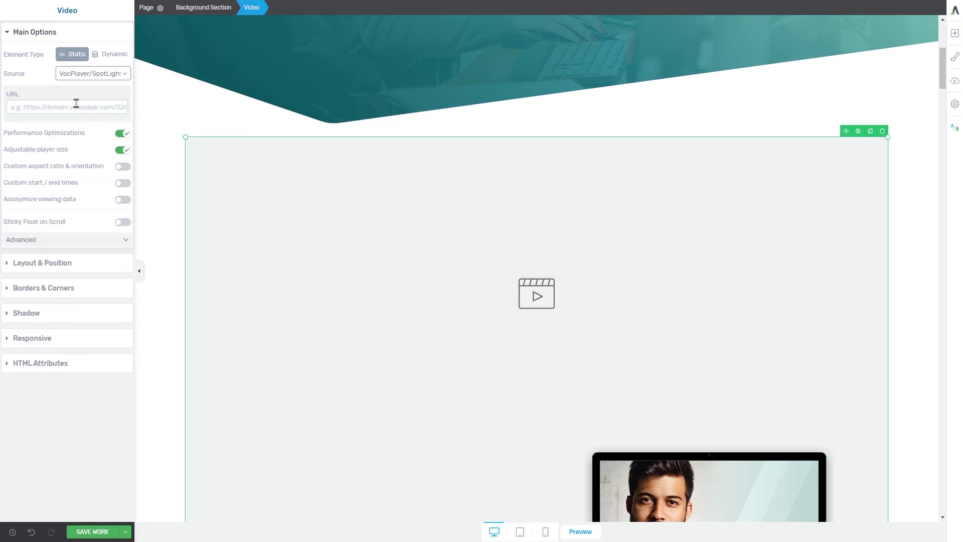
pyautogui.click(13, 108)
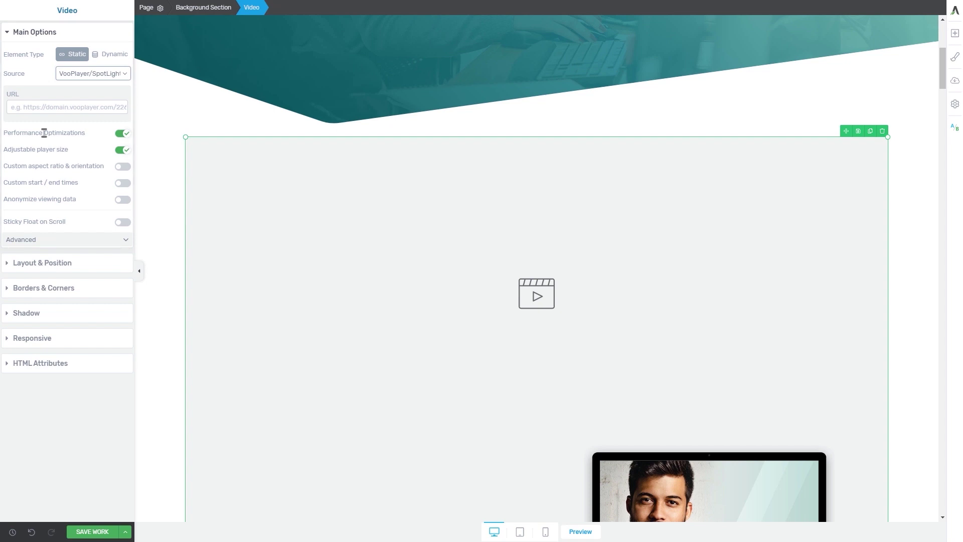
pyautogui.click(126, 136)
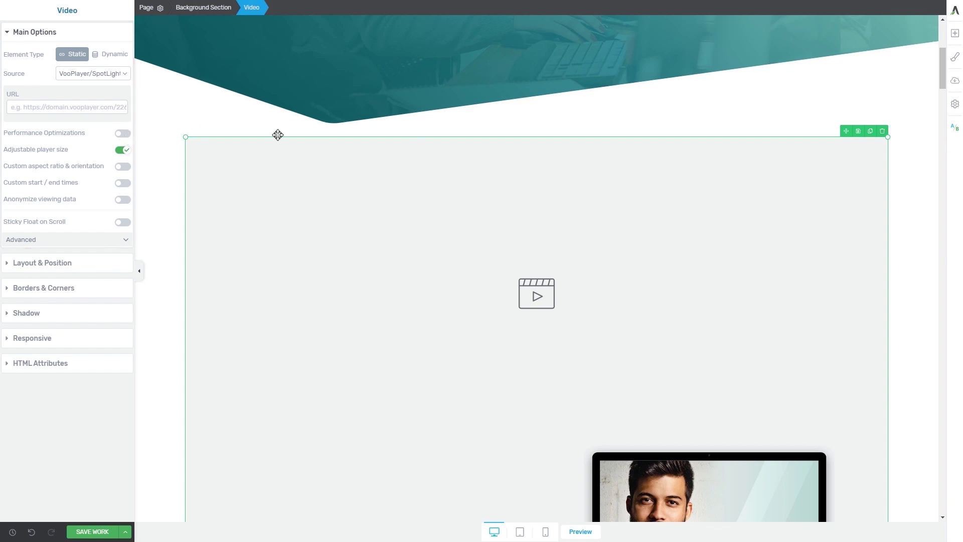
pyautogui.click(121, 136)
pyautogui.click(123, 150)
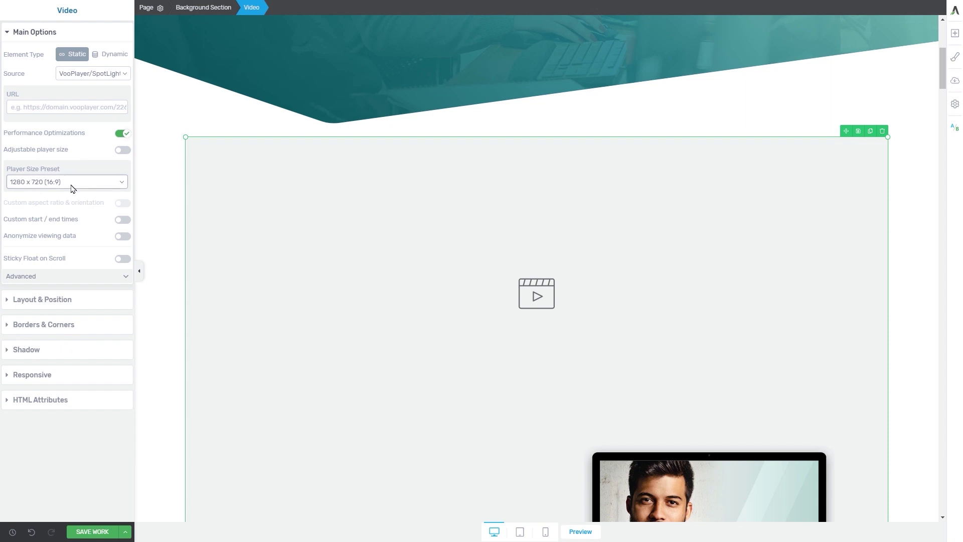
pyautogui.click(49, 187)
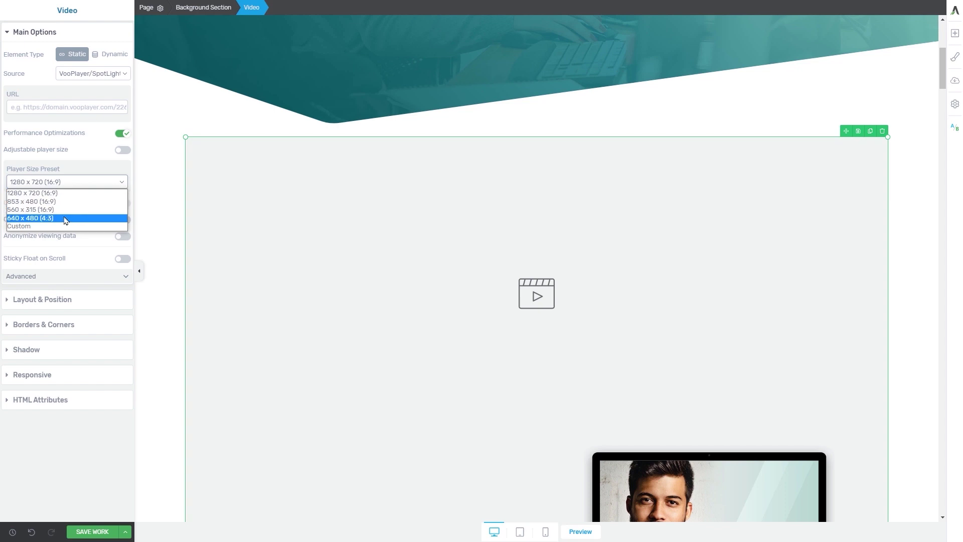
pyautogui.click(26, 227)
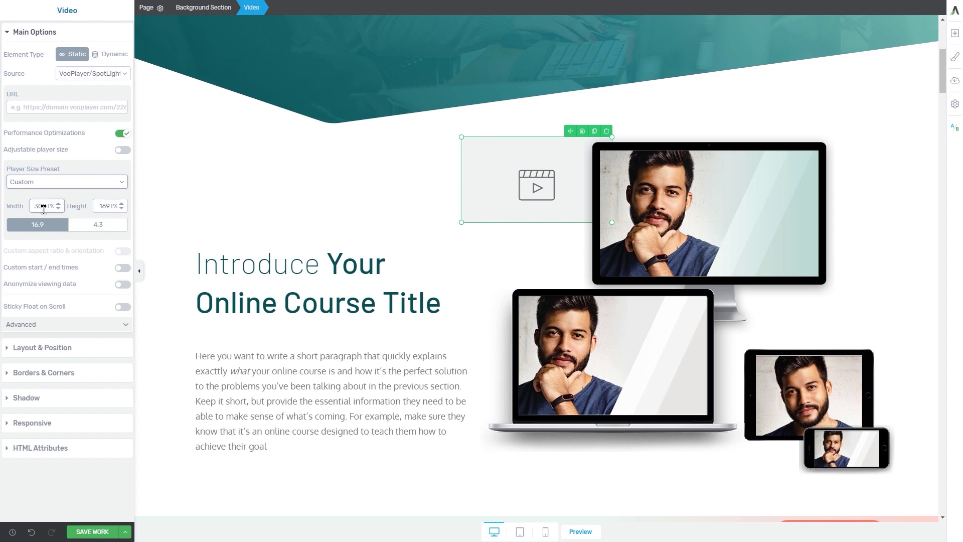
pyautogui.click(123, 150)
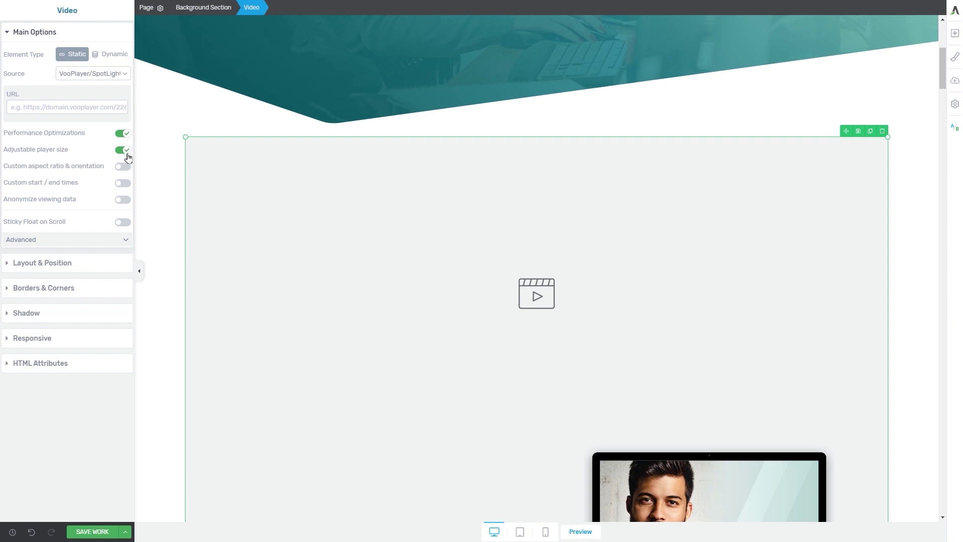
# Enable custom aspect ratio using the Wide Screen (2.39:1) preset in Landscape orientation
pyautogui.click(121, 167)
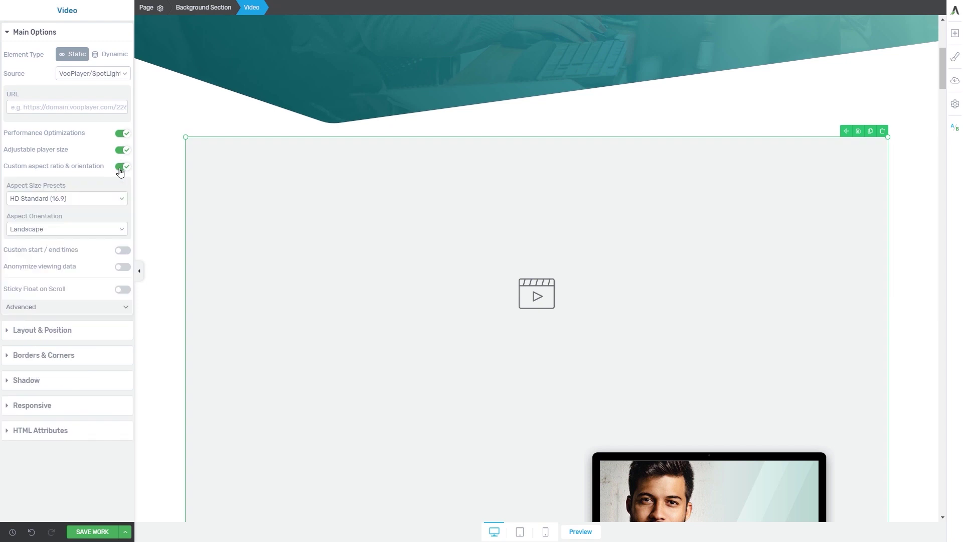
pyautogui.click(80, 197)
pyautogui.click(80, 198)
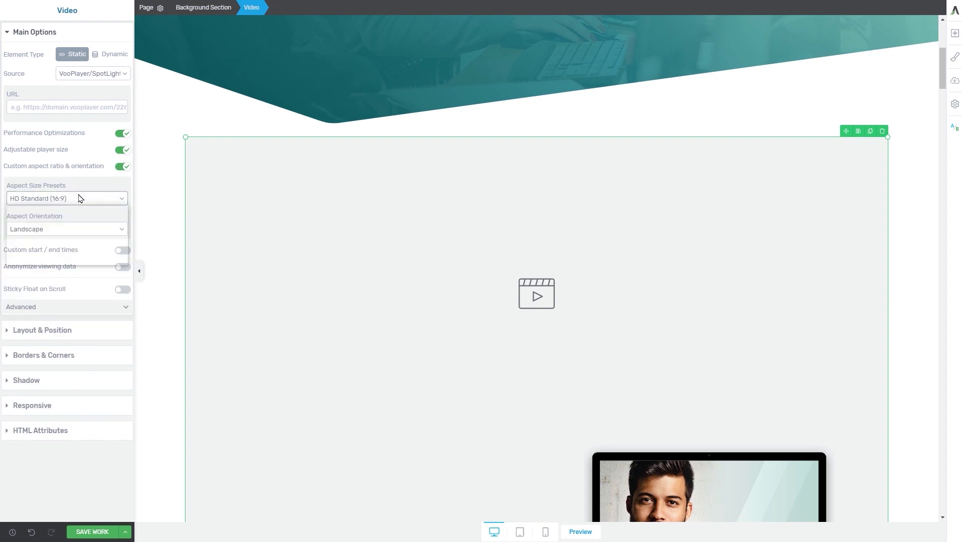
pyautogui.click(48, 203)
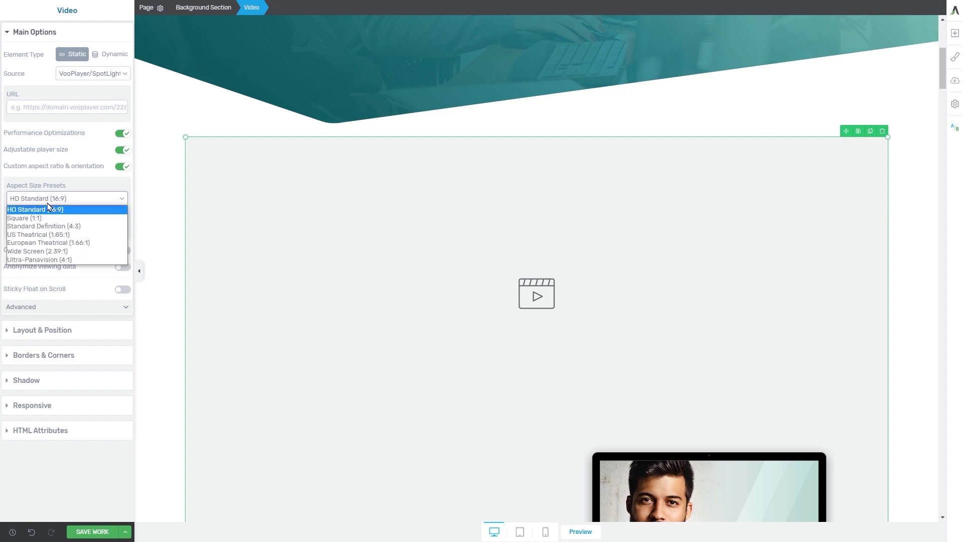
pyautogui.click(53, 252)
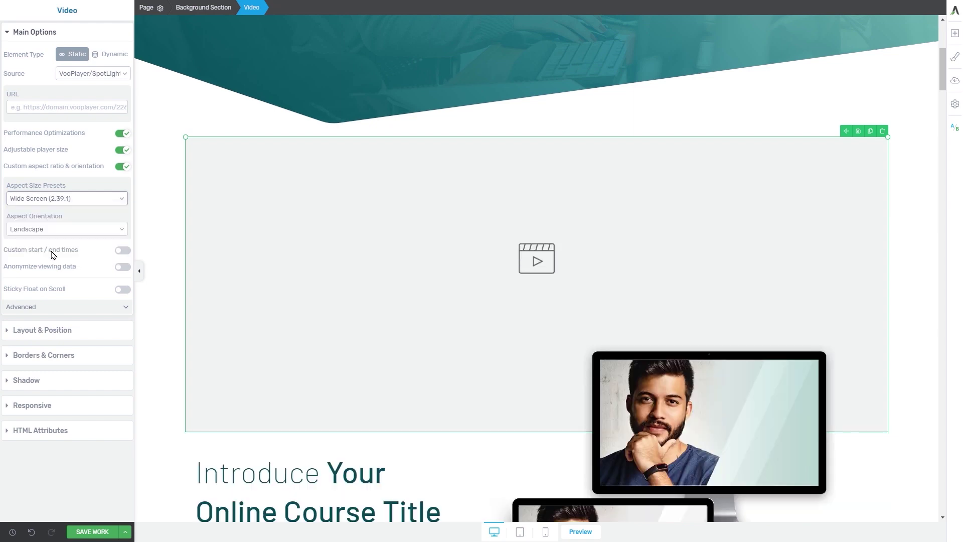
pyautogui.click(33, 234)
pyautogui.click(37, 238)
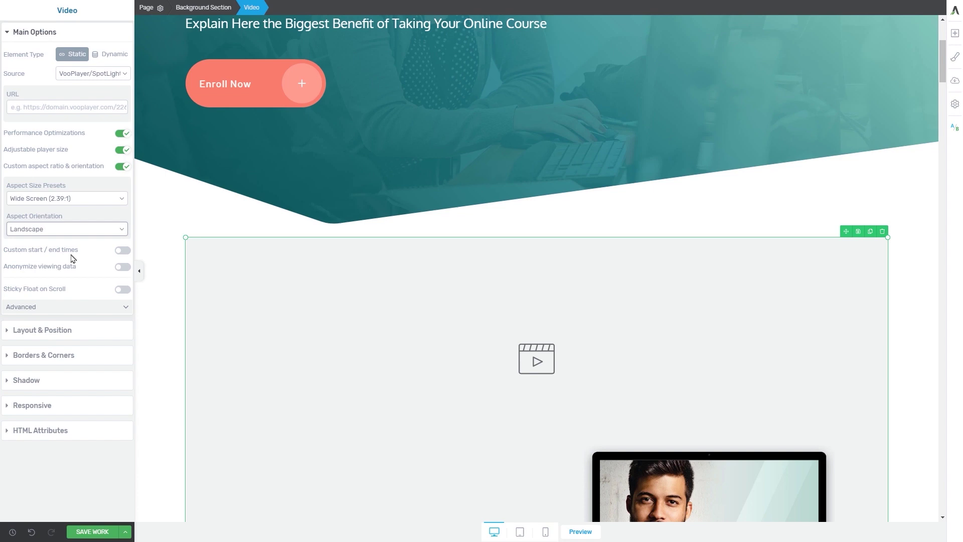
# Try custom start/end times and anonymized viewing data, then undo back to the uploaded clip
pyautogui.click(120, 251)
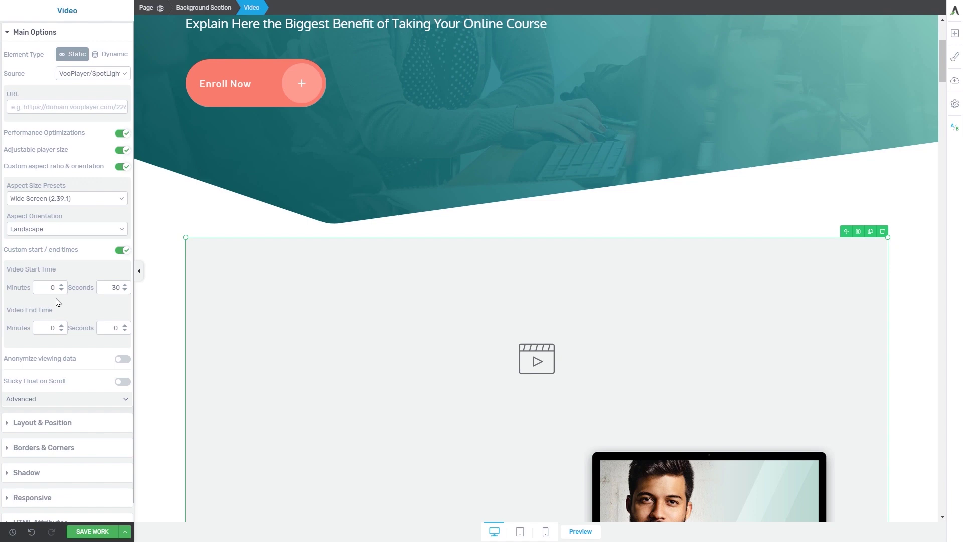
pyautogui.scroll(-1, 119, 276)
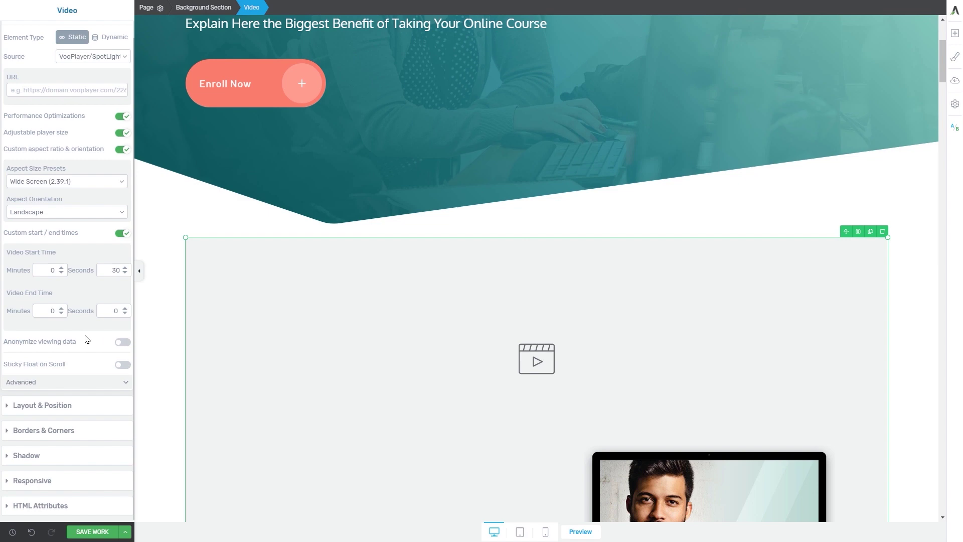
pyautogui.click(127, 345)
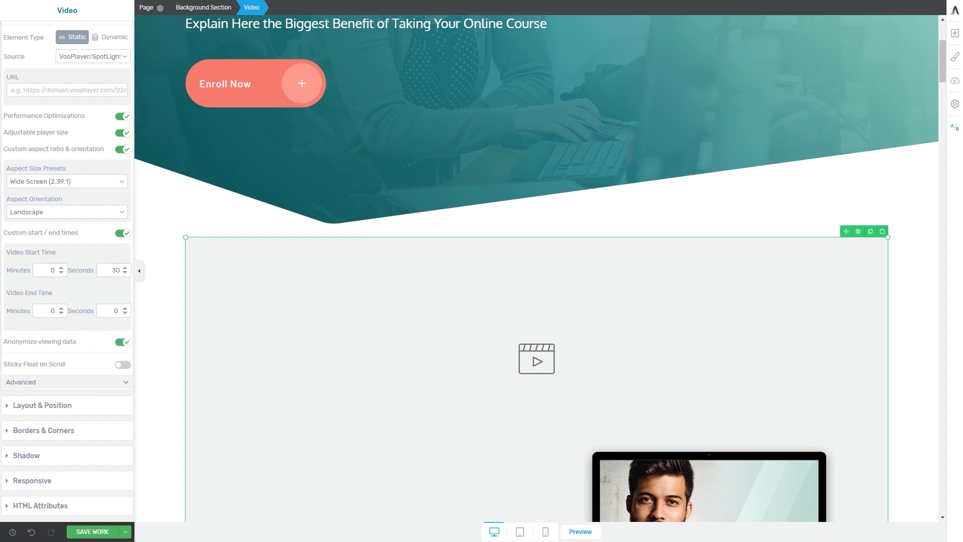
pyautogui.hotkey('ctrl', 'z')
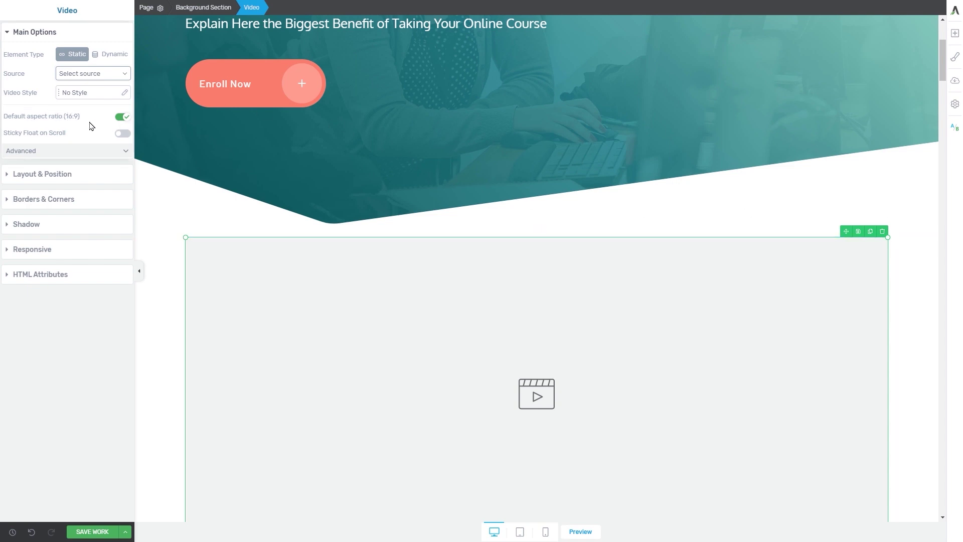
# Toggle the aspect ratio options and enable Sticky Float on Scroll (Top Left, 300 px, 25 px paddings)
pyautogui.click(123, 117)
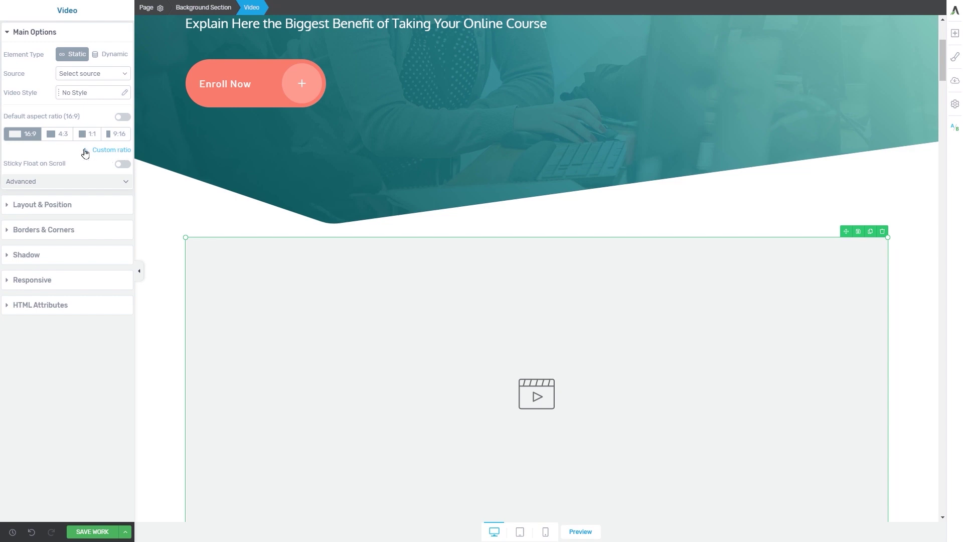
pyautogui.click(115, 150)
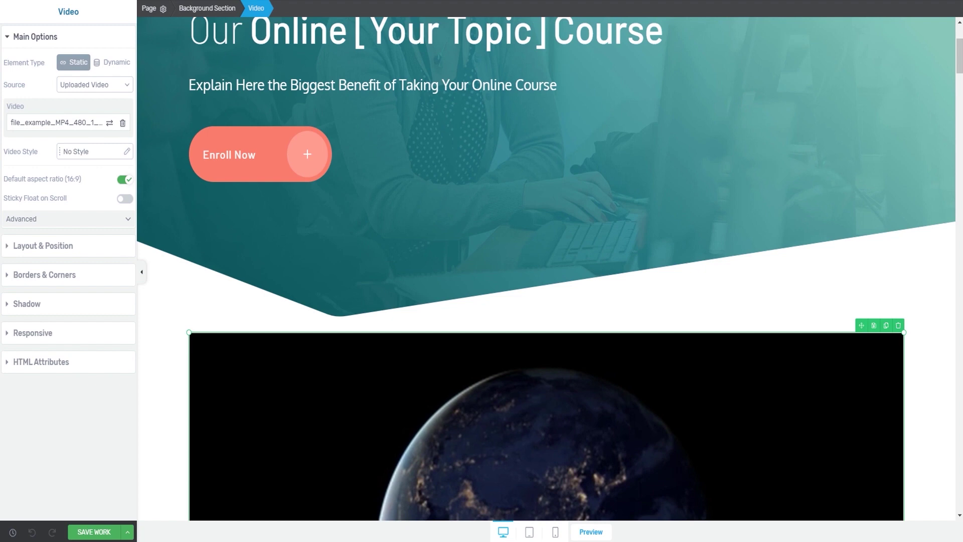
pyautogui.click(122, 200)
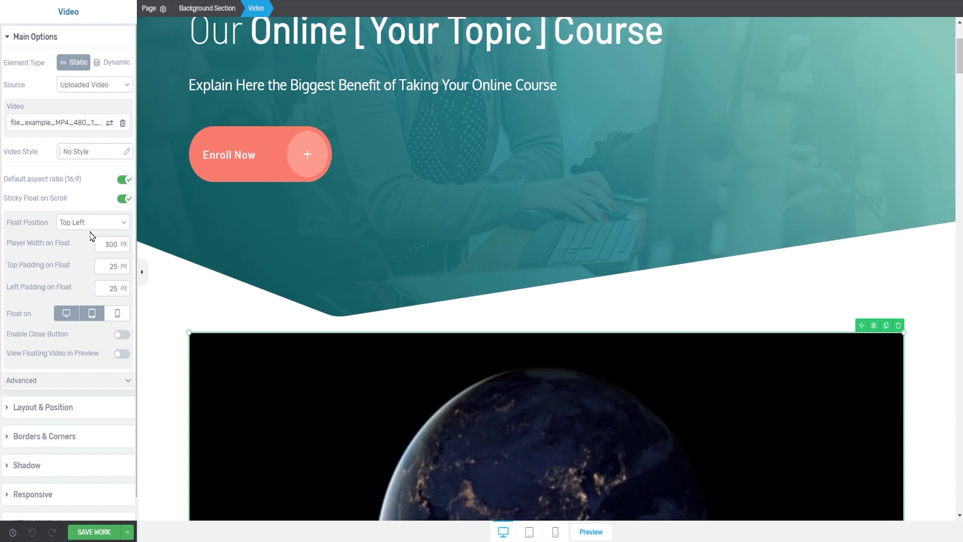
# Set Float Position to Top Right and turn on floating-video preview
pyautogui.click(80, 222)
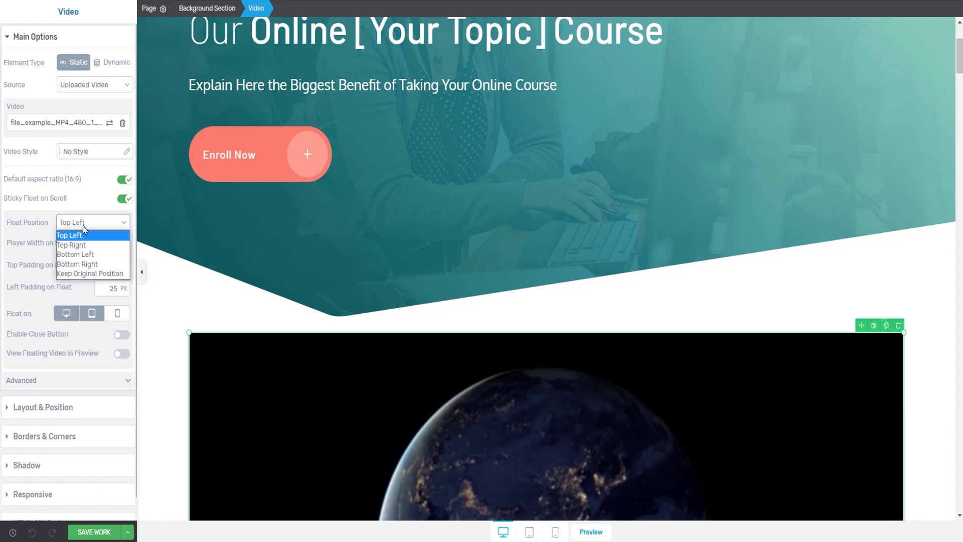
pyautogui.click(106, 249)
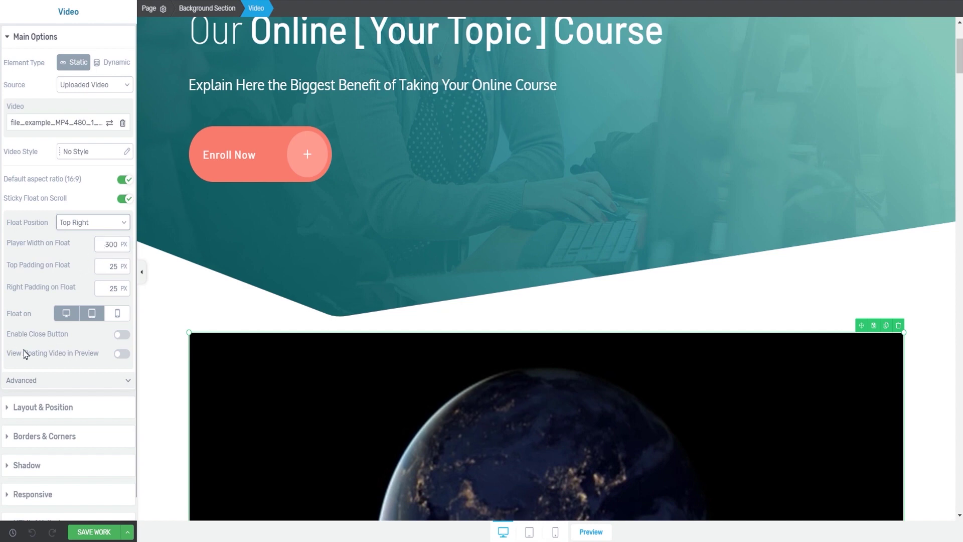
pyautogui.click(122, 354)
# Scroll down the page to watch the floating player stay pinned top right
pyautogui.scroll(-5, 657, 238)
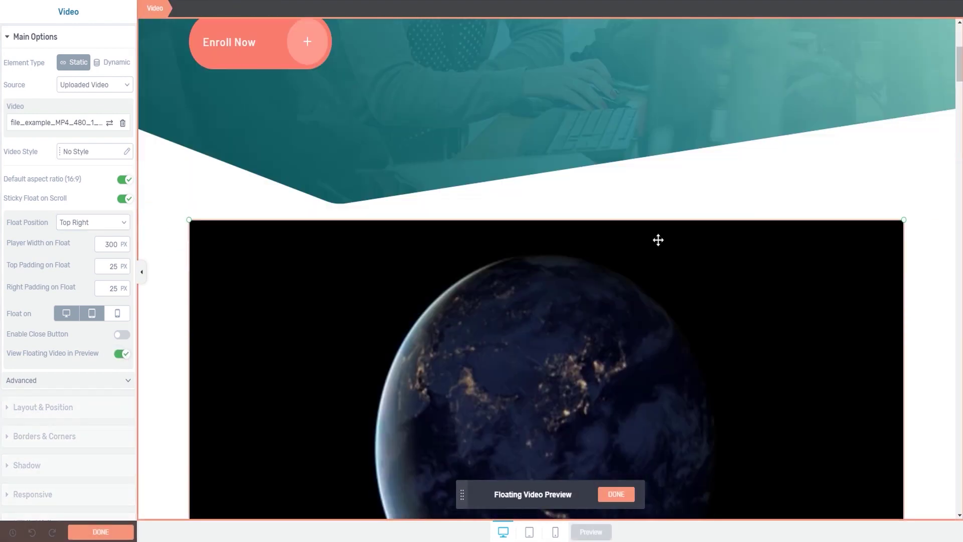
pyautogui.scroll(-5, 658, 240)
pyautogui.scroll(-5, 658, 240)
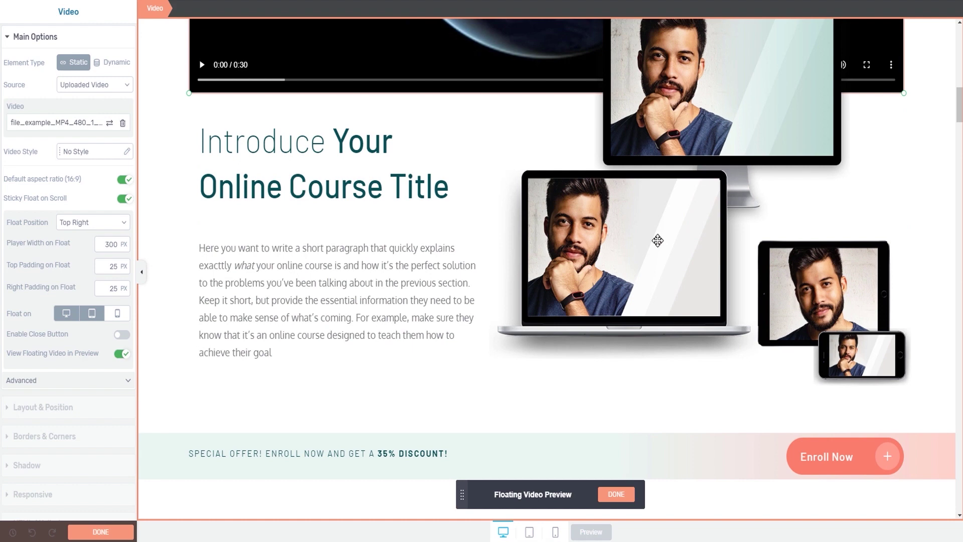
pyautogui.scroll(-5, 657, 240)
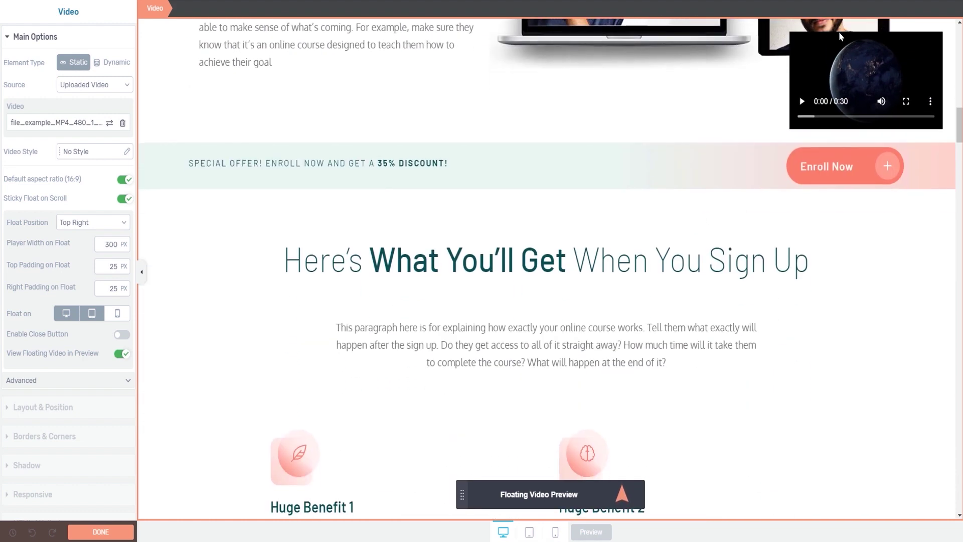
pyautogui.scroll(-3, 883, 146)
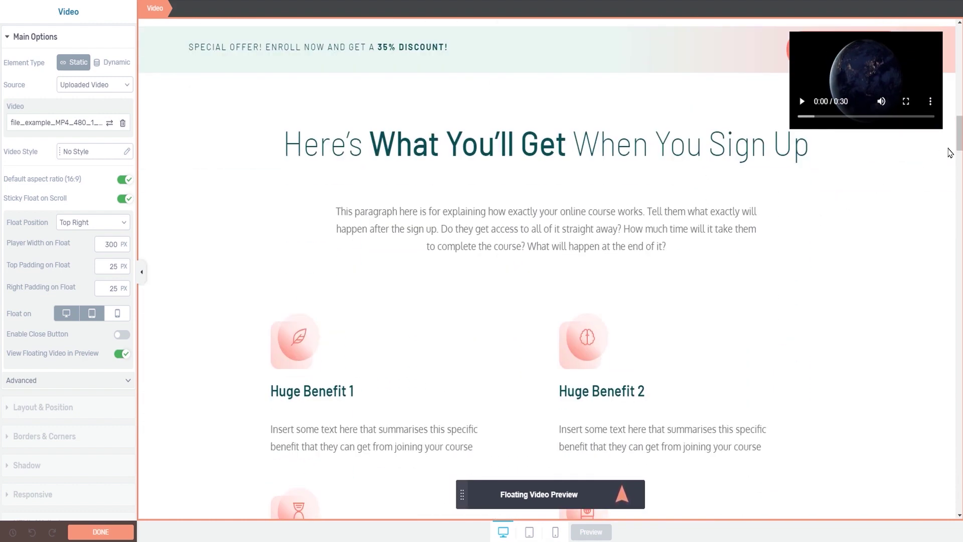
pyautogui.moveTo(958, 143); pyautogui.dragTo(958, 90)
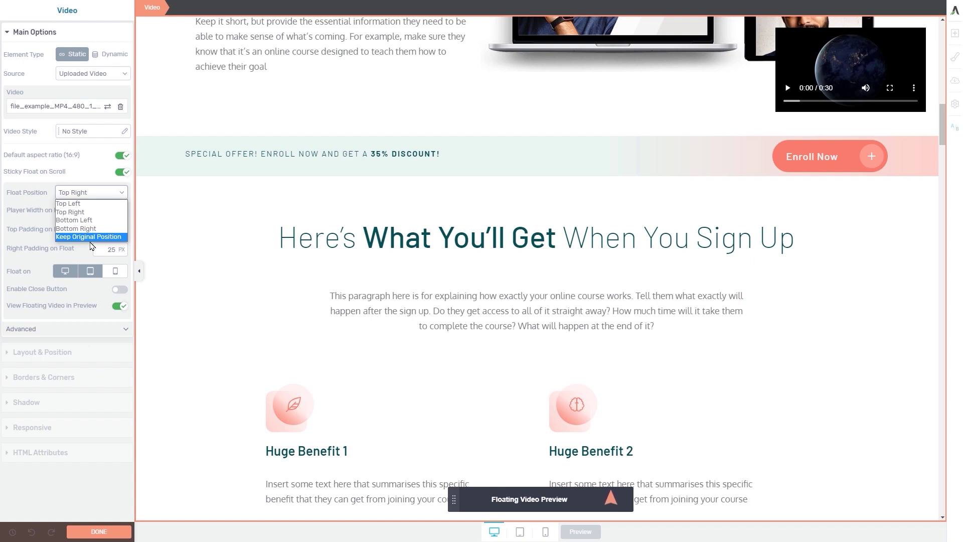
# Set Player Width on Float to 500, and Top and Right Padding on Float to 50
pyautogui.click(59, 212)
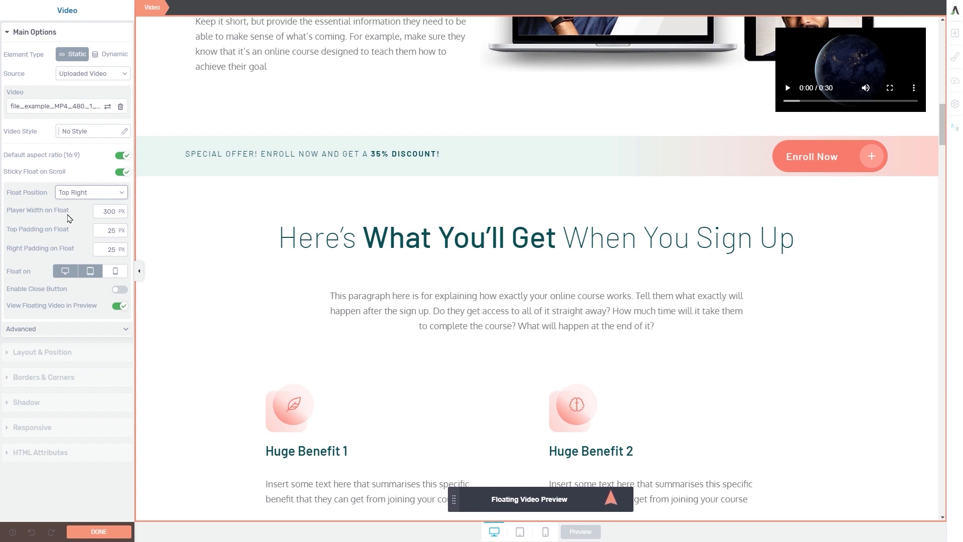
pyautogui.doubleClick(106, 212)
pyautogui.write('500')
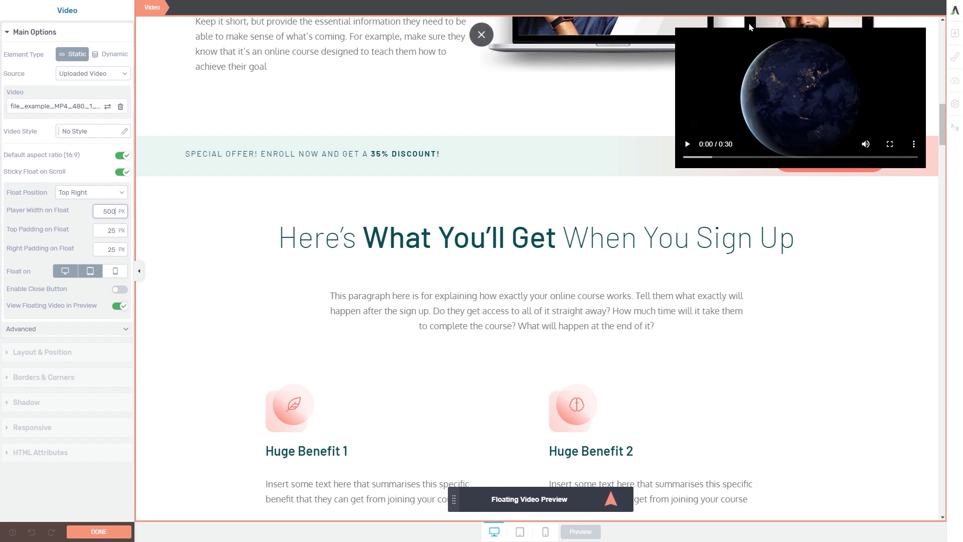
pyautogui.click(107, 230)
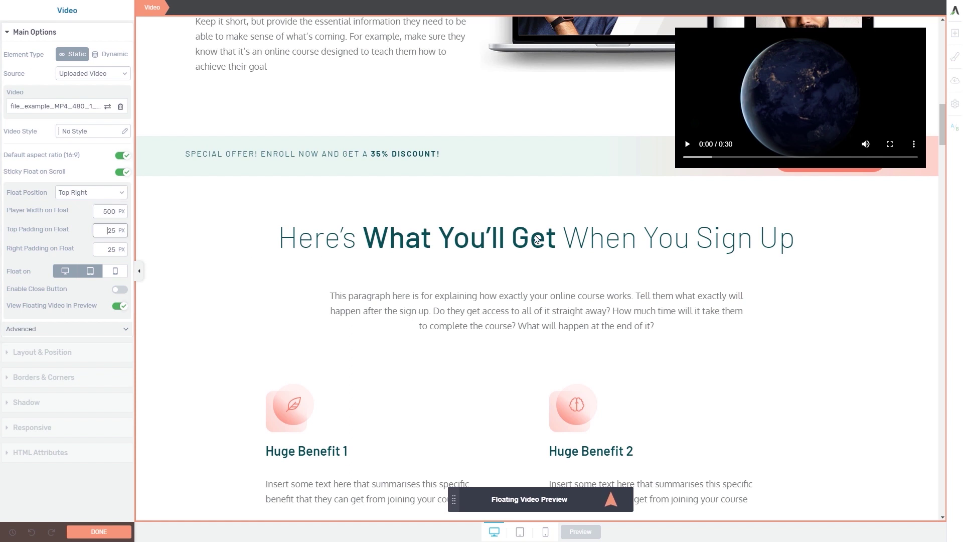
pyautogui.press('Delete')
pyautogui.press('Delete')
pyautogui.write('50')
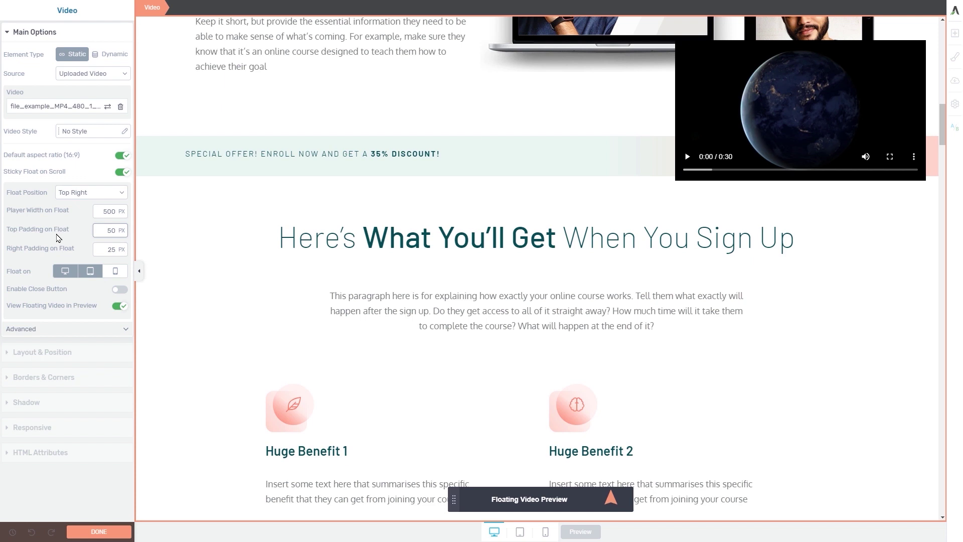
pyautogui.doubleClick(106, 249)
pyautogui.write('50')
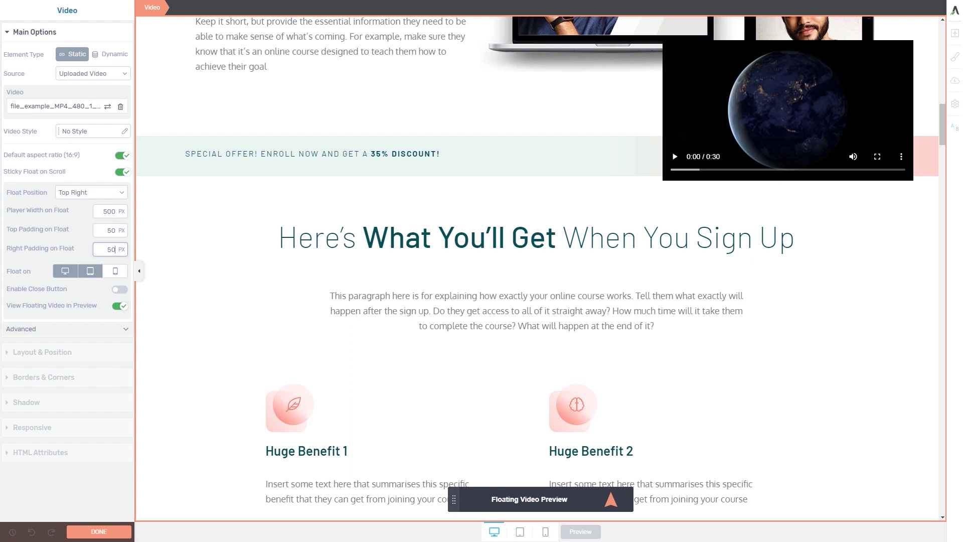
pyautogui.click(66, 275)
# Float the video only on mobile, deselecting desktop and tablet, and enable the close button
pyautogui.click(115, 272)
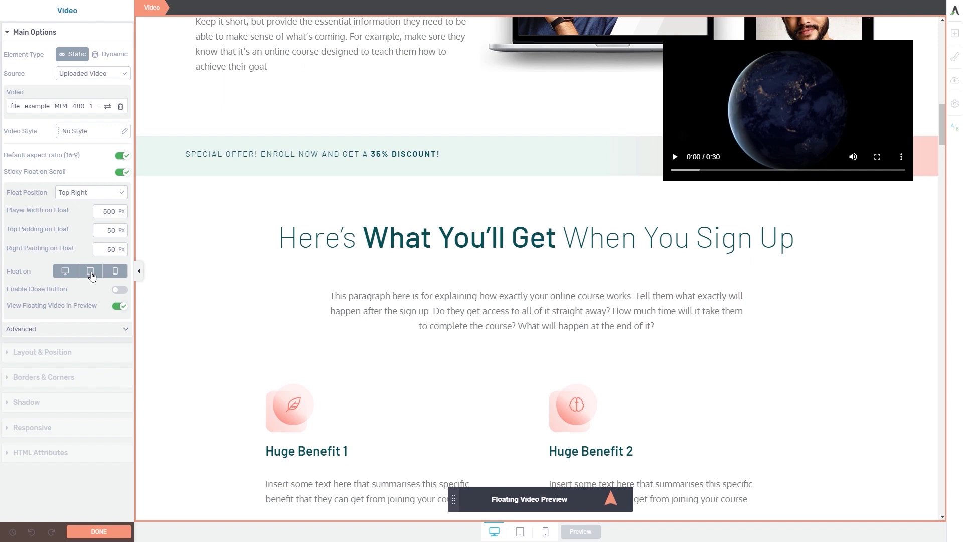
pyautogui.click(91, 272)
pyautogui.click(65, 271)
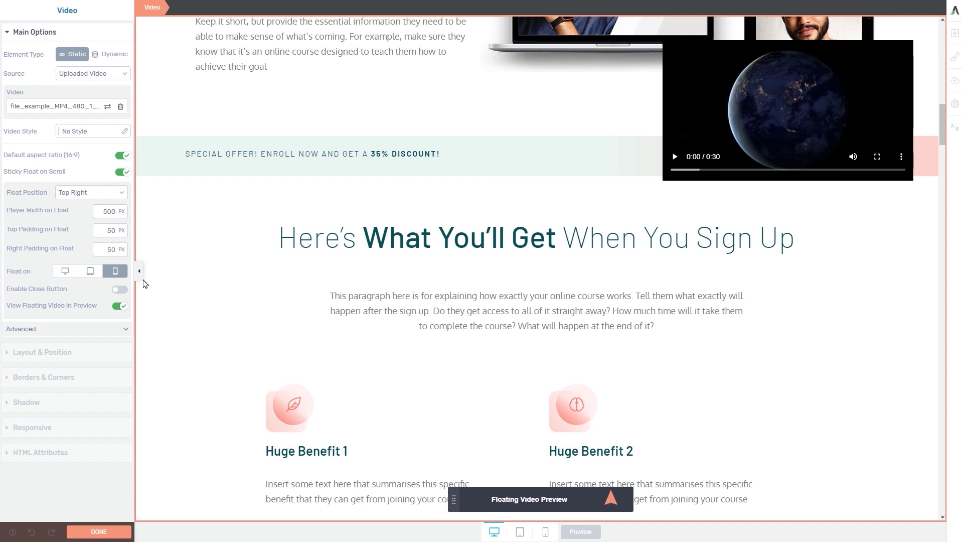
pyautogui.click(120, 290)
# Expand the Advanced video options section
pyautogui.click(41, 329)
pyautogui.click(68, 330)
pyautogui.click(54, 333)
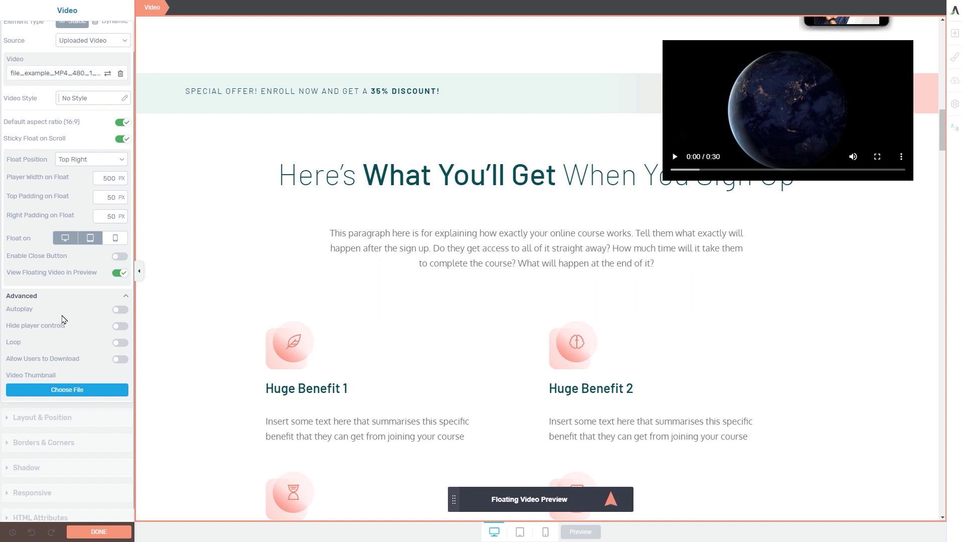
pyautogui.click(120, 309)
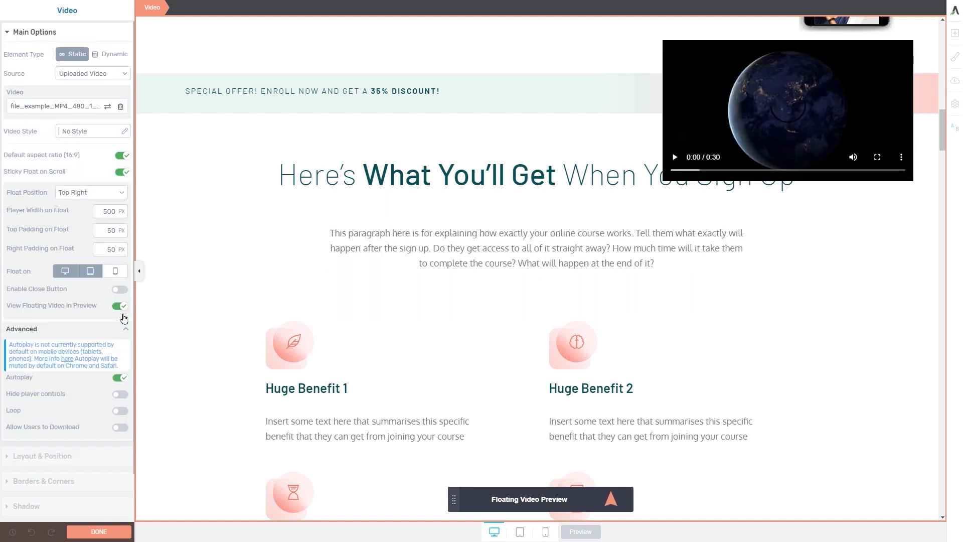
pyautogui.click(120, 378)
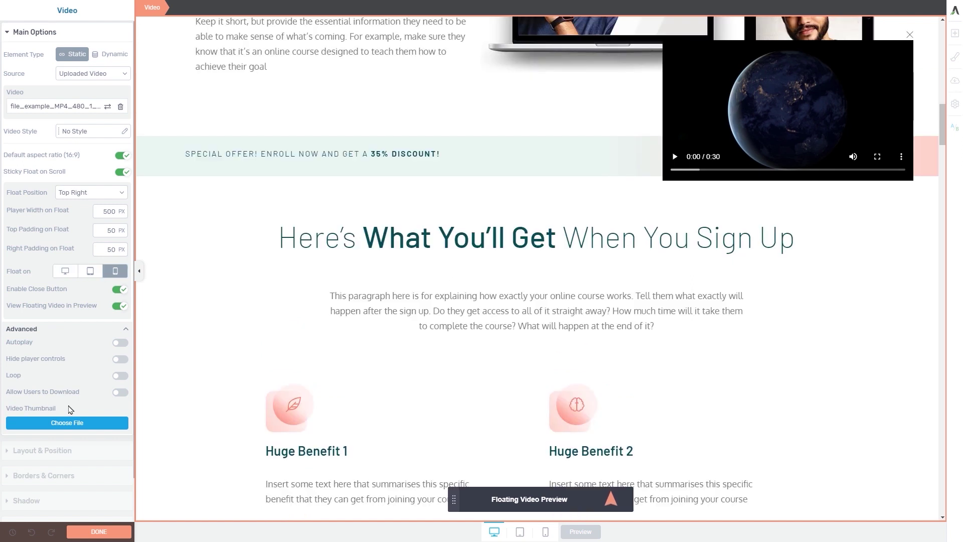
# Insert the dachshund photo IMG_0328 from the Media Library as the video thumbnail
pyautogui.click(73, 431)
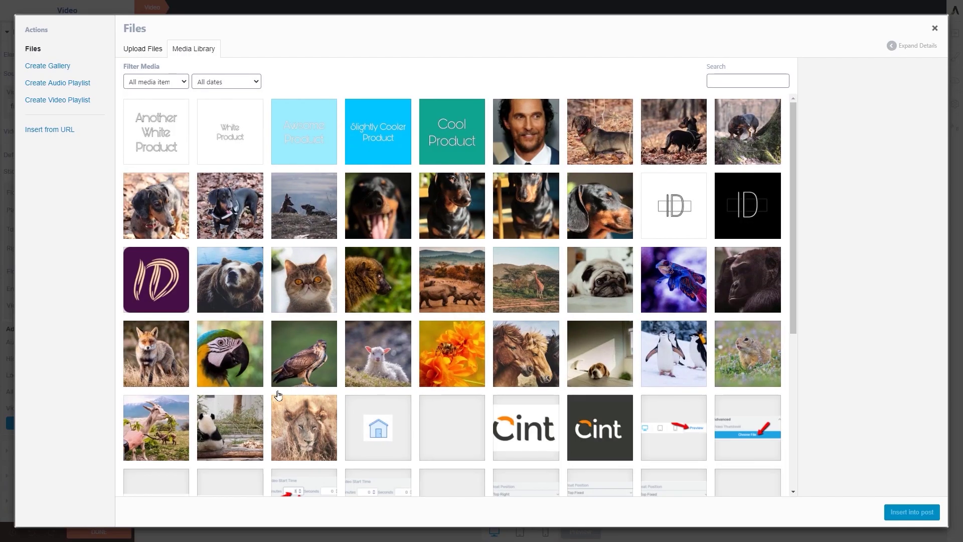
pyautogui.click(586, 130)
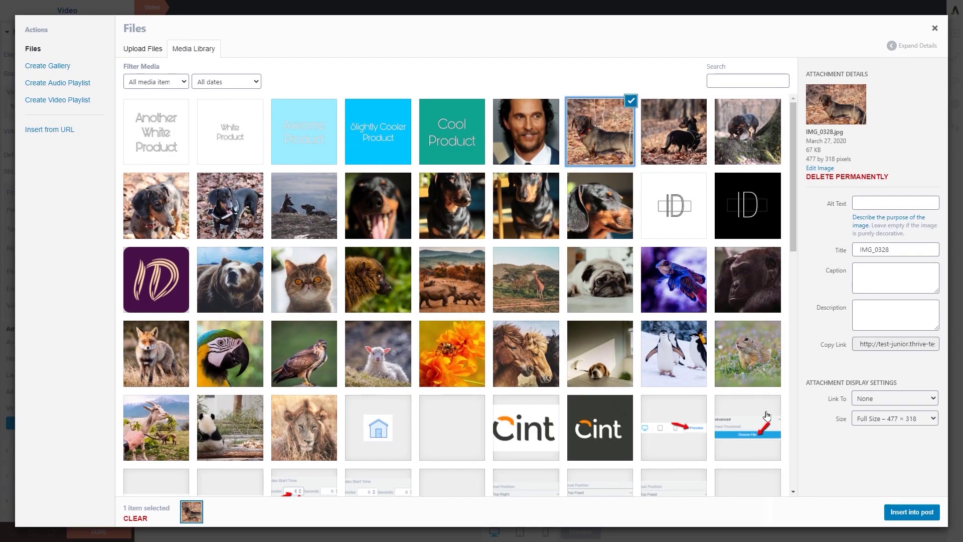
pyautogui.click(912, 516)
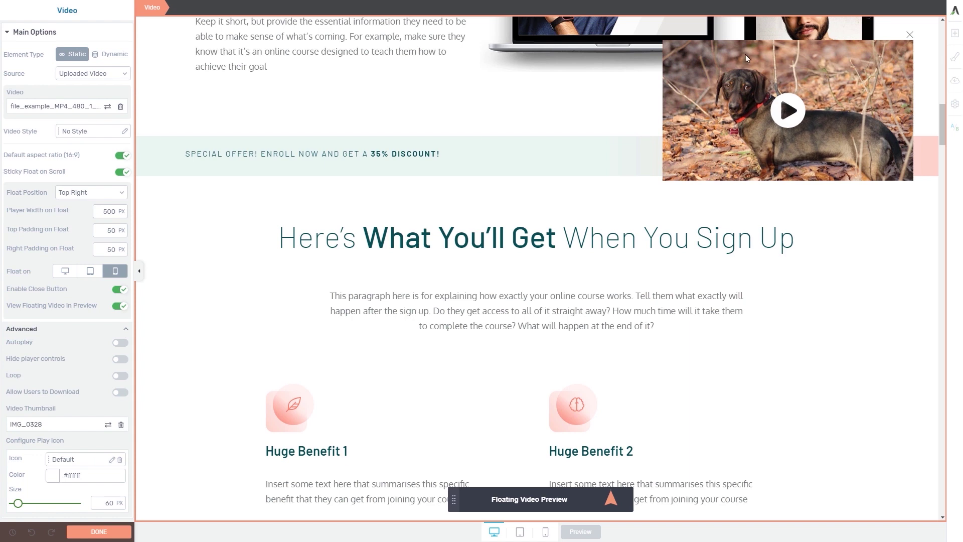
pyautogui.scroll(-2, 141, 401)
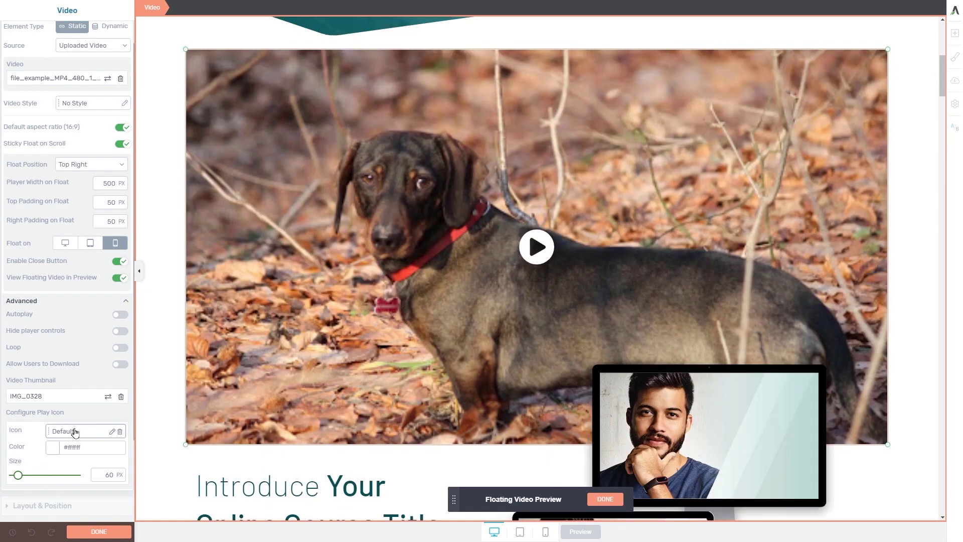
# Swap the play icon for the unlock icon, collapse Advanced, and turn off floating preview
pyautogui.click(76, 432)
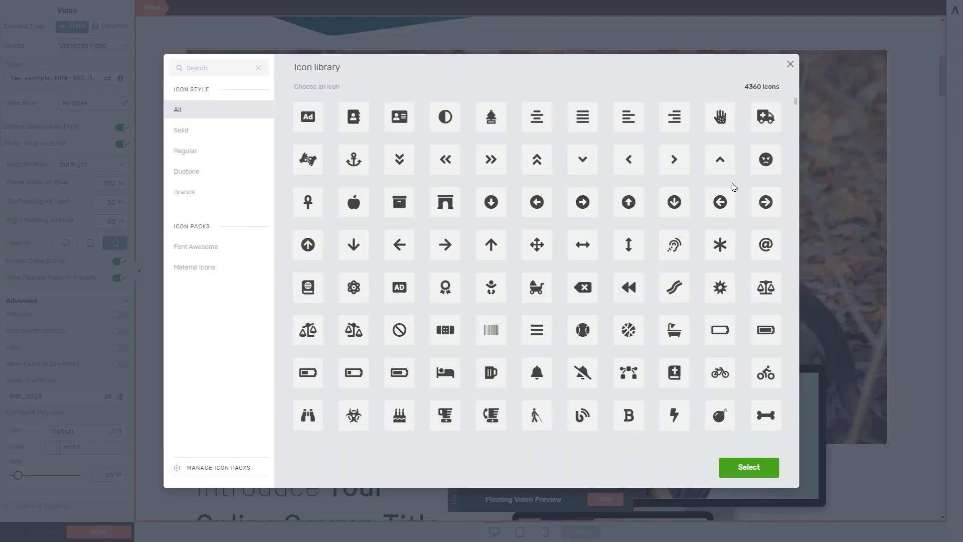
pyautogui.moveTo(798, 104); pyautogui.dragTo(801, 171)
pyautogui.click(766, 243)
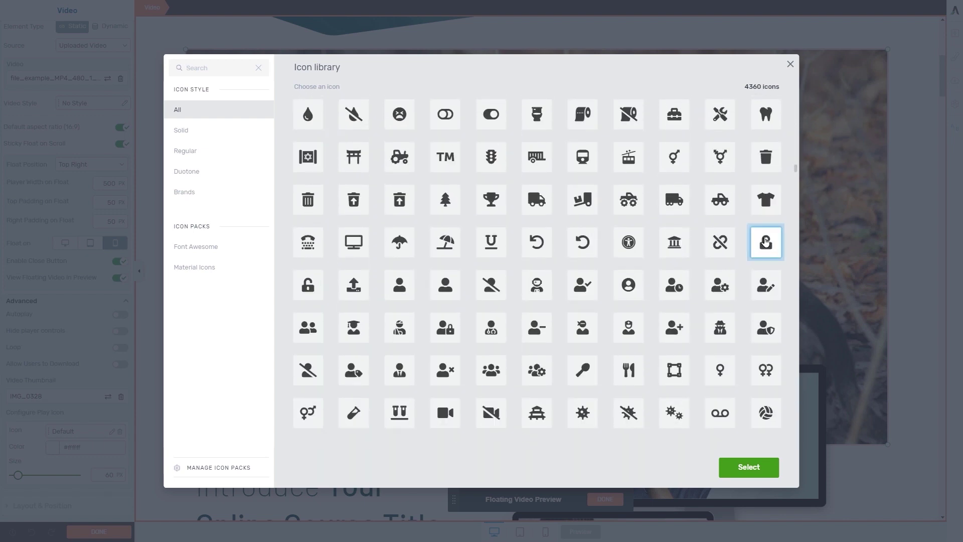
pyautogui.click(749, 473)
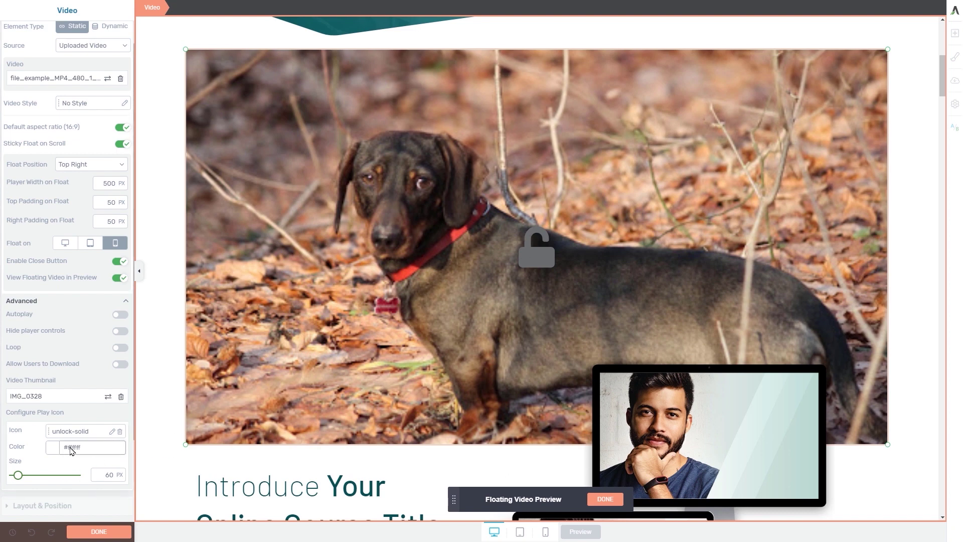
pyautogui.click(496, 239)
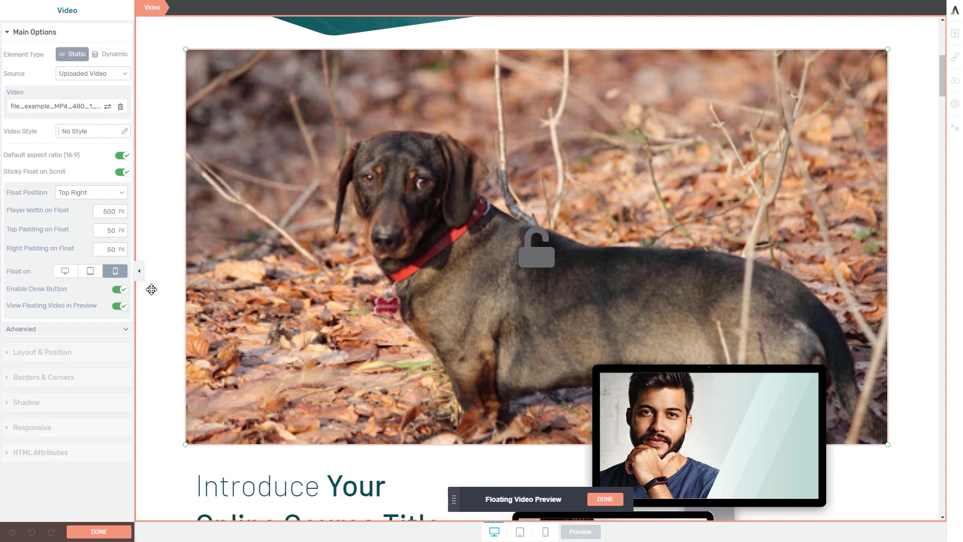
pyautogui.click(121, 307)
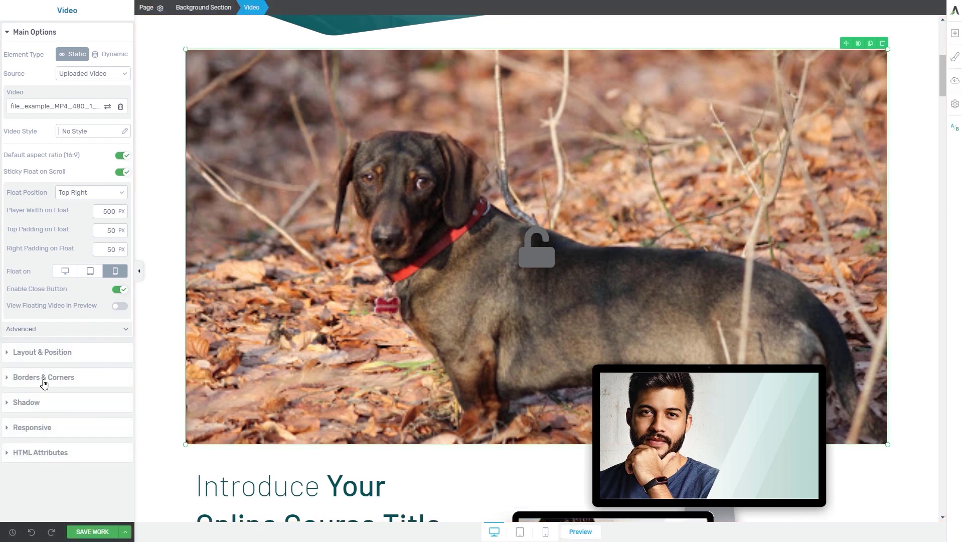